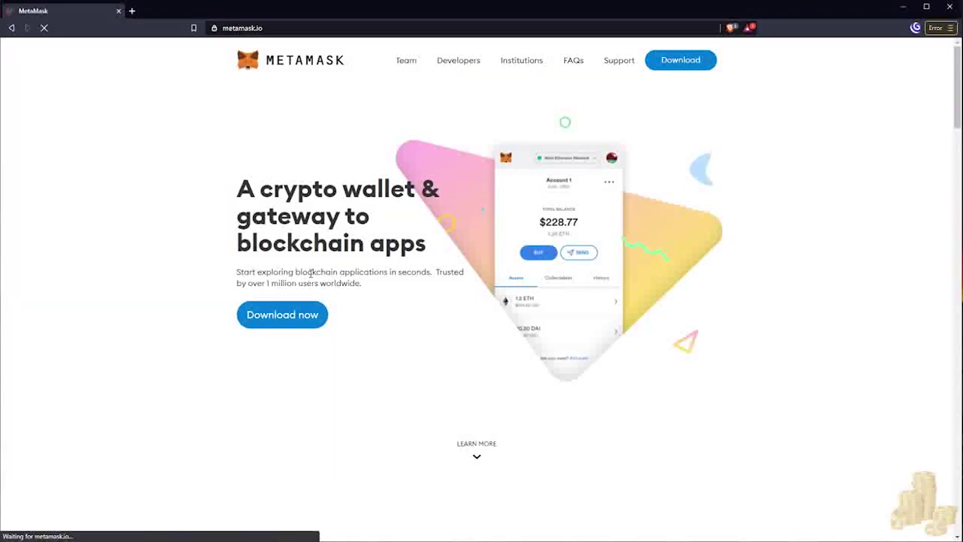
# Add the MetaMask extension to Brave from its Chrome Web Store listing.
pyautogui.click(291, 317)
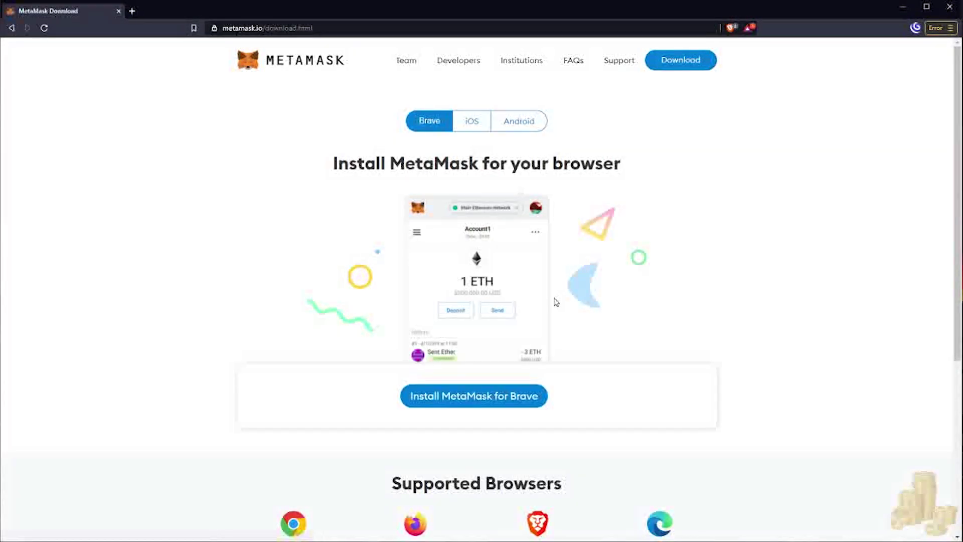
pyautogui.click(481, 399)
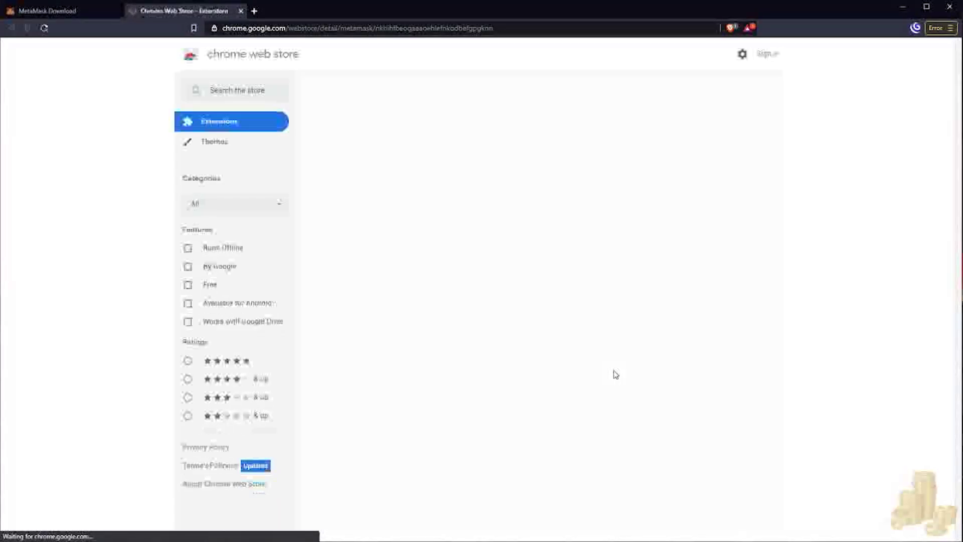
pyautogui.click(694, 132)
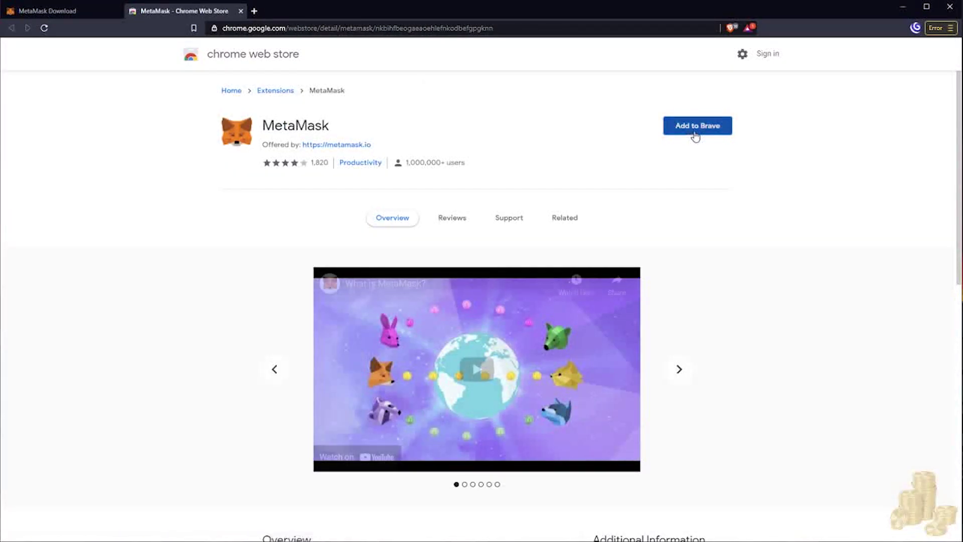
pyautogui.click(506, 142)
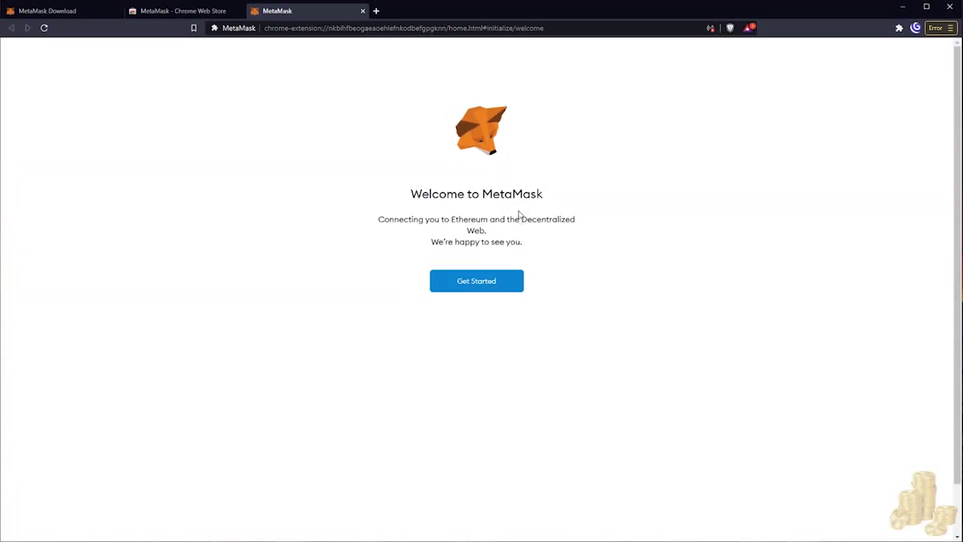
# Choose Get Started and Create a Wallet, agreeing to share anonymous usage data.
pyautogui.click(468, 283)
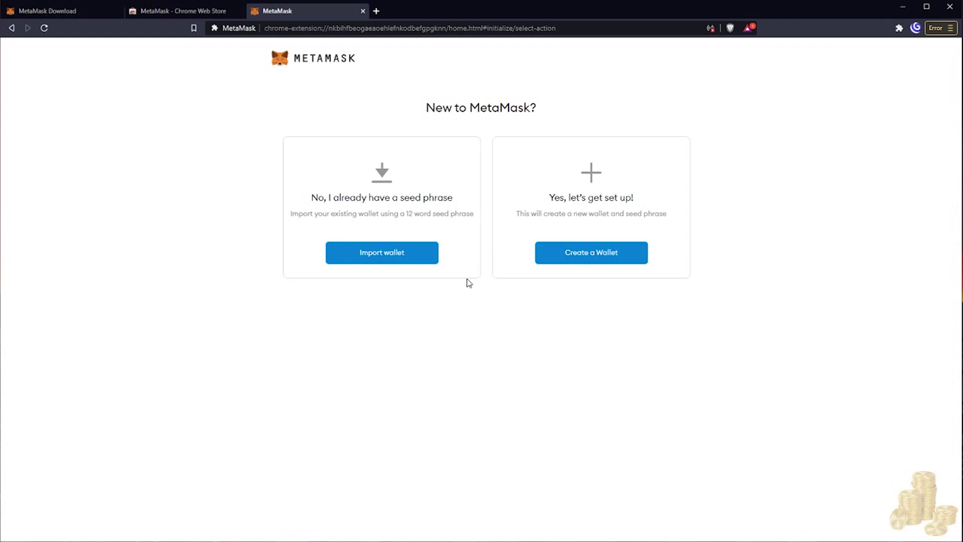
pyautogui.click(582, 254)
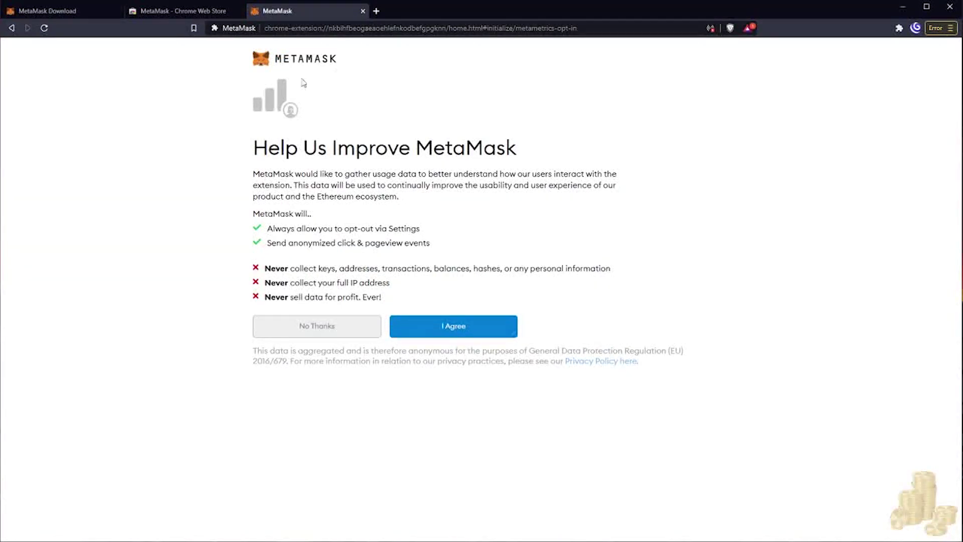
pyautogui.click(478, 340)
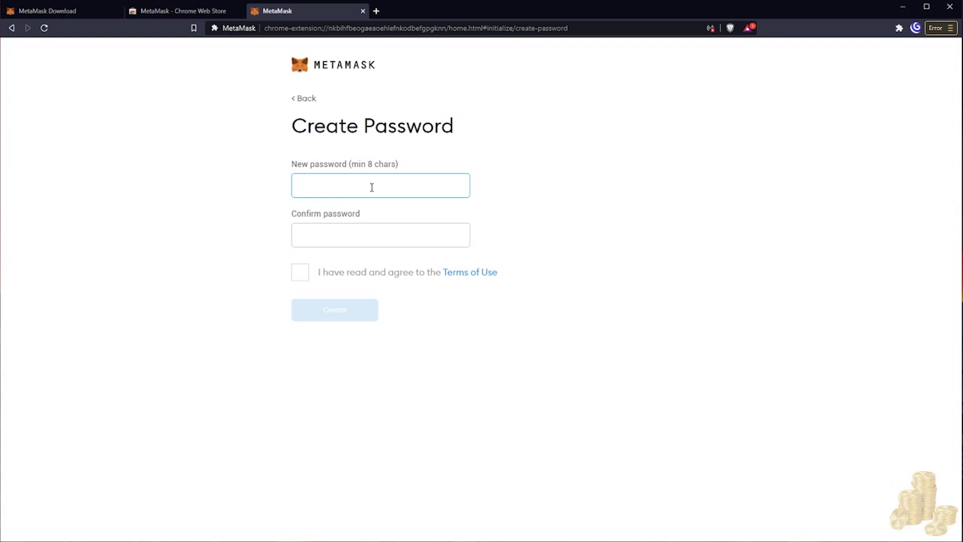
# Enter and confirm the wallet password, accept the Terms of Use, and create the wallet.
pyautogui.hotkey('ctrl', 'v')
pyautogui.press('Tab')
pyautogui.write('************')
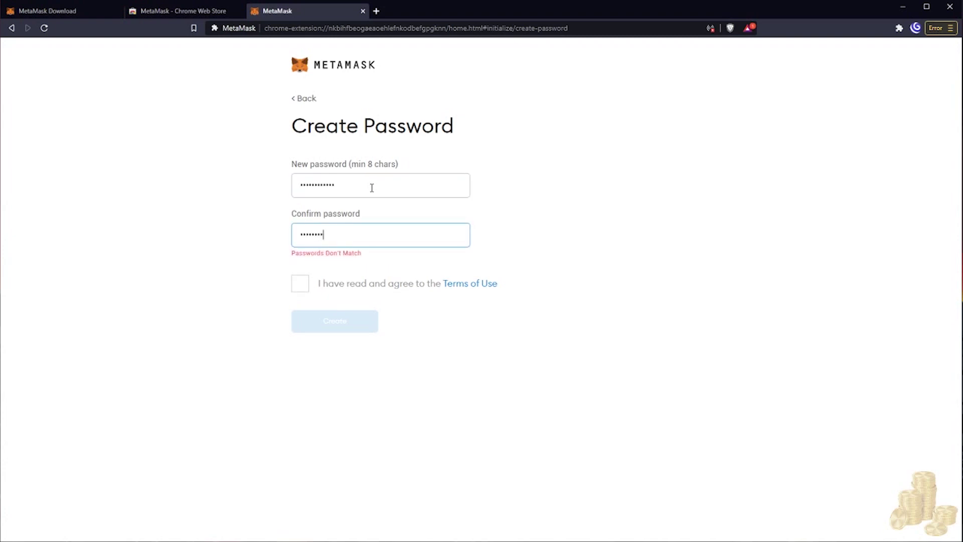
pyautogui.click(310, 274)
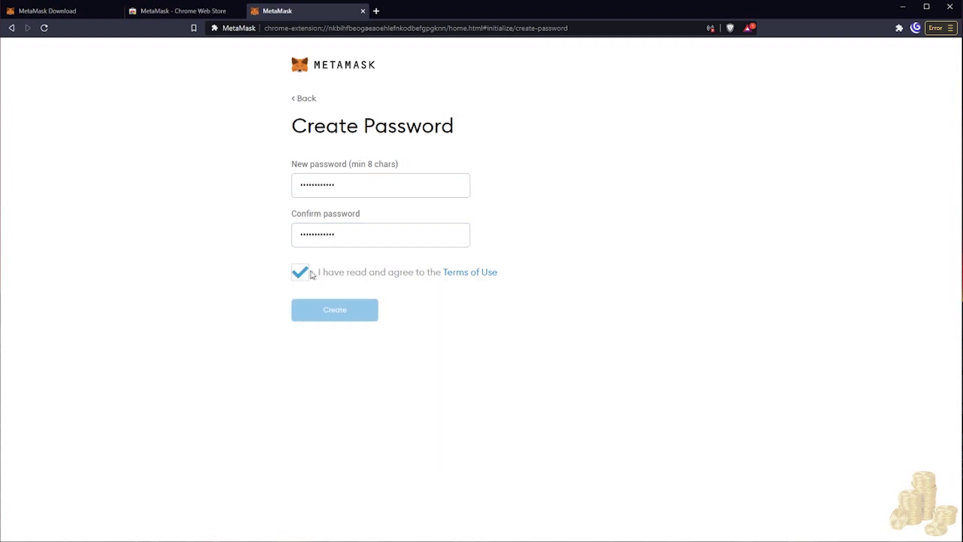
pyautogui.click(358, 313)
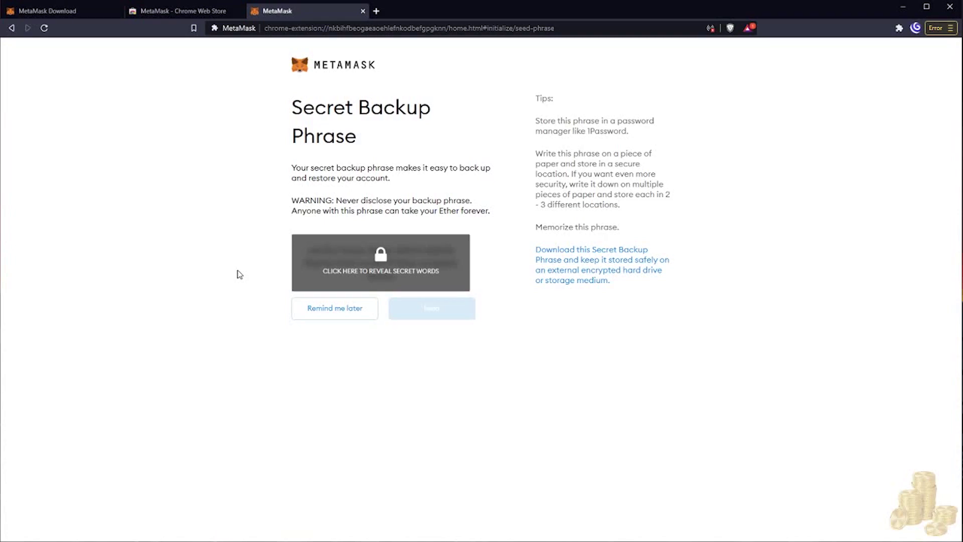
# Reveal the 12 secret backup words and continue to the confirmation page.
pyautogui.click(381, 263)
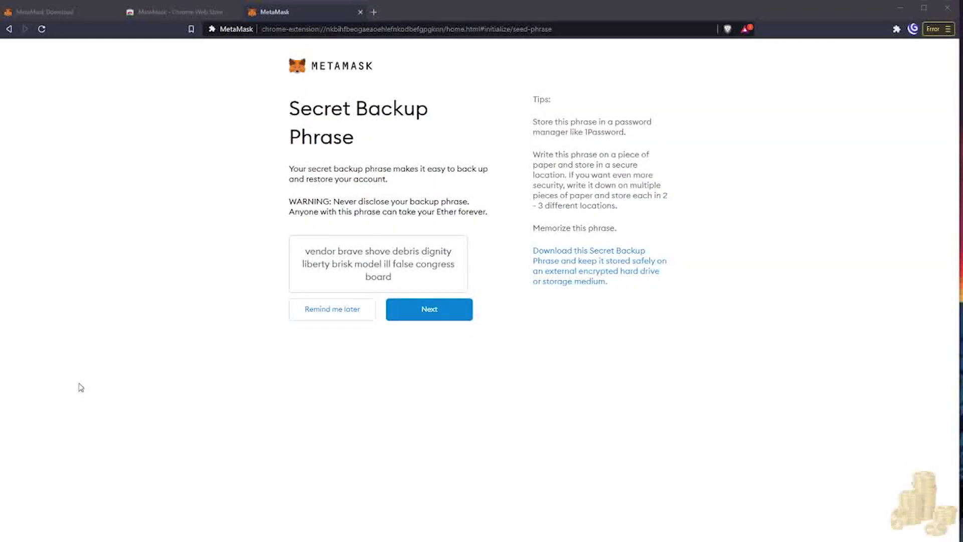
pyautogui.click(445, 316)
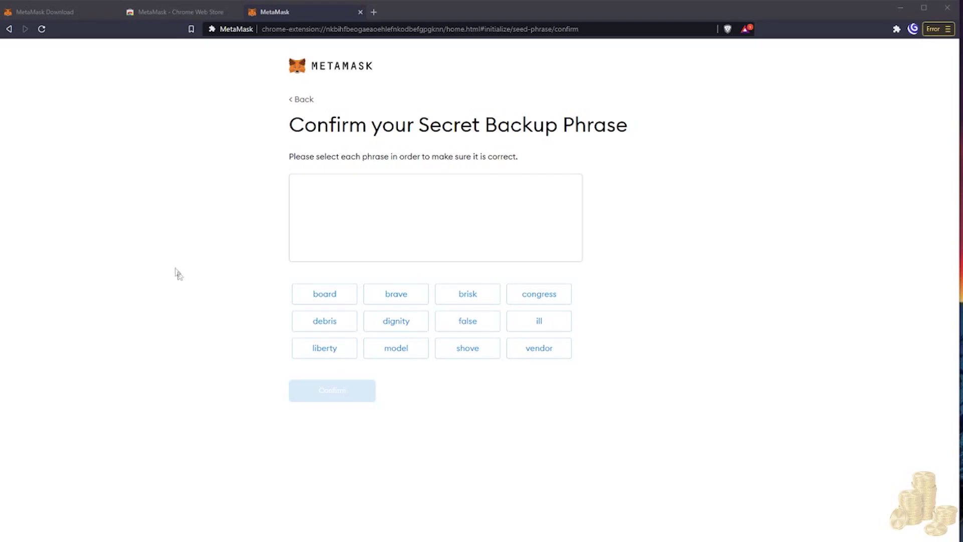
# Select the first ten backup phrase words in their original order.
pyautogui.click(547, 353)
pyautogui.click(391, 304)
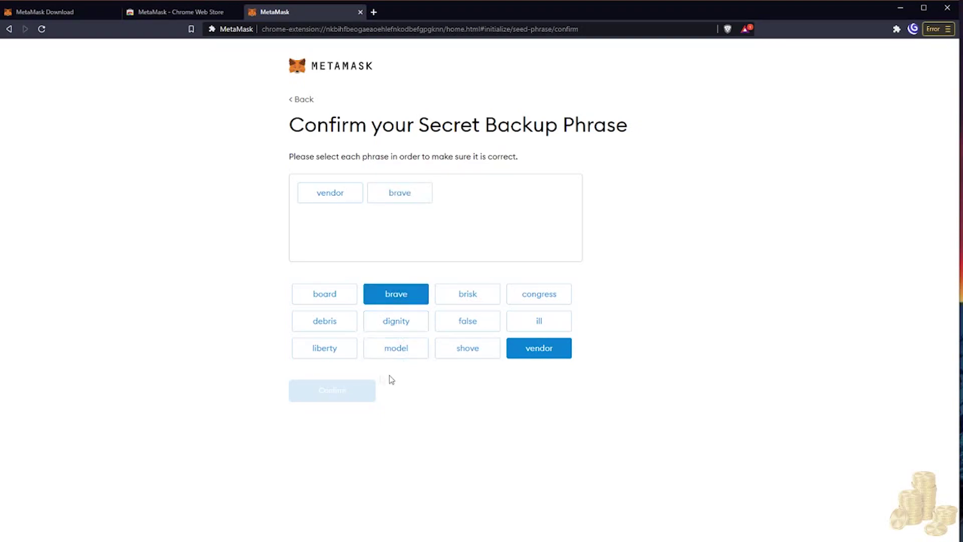
pyautogui.click(472, 358)
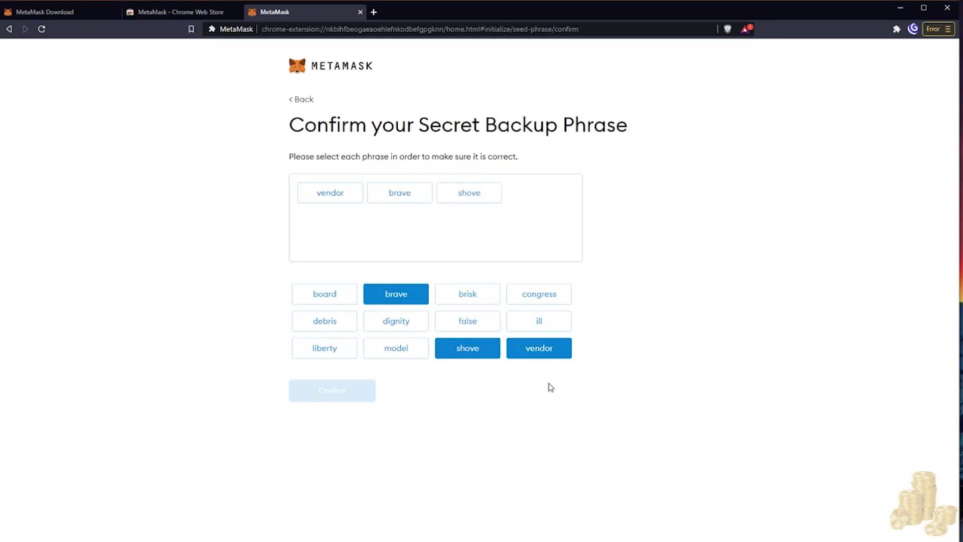
pyautogui.click(390, 324)
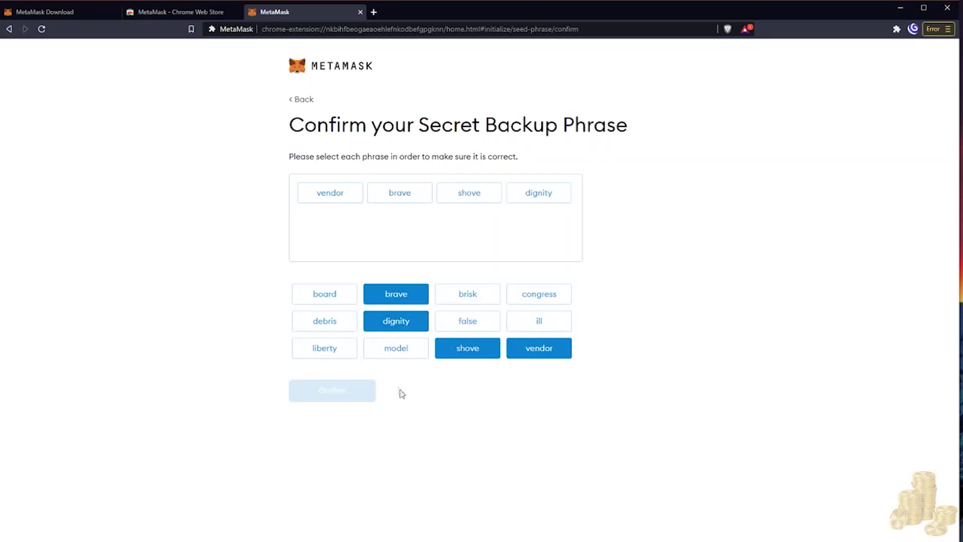
pyautogui.click(330, 346)
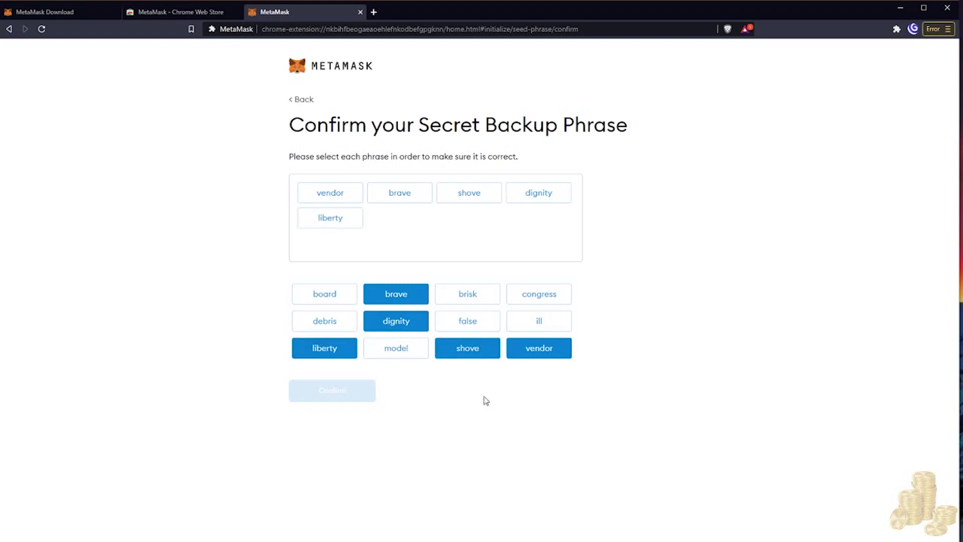
pyautogui.click(462, 304)
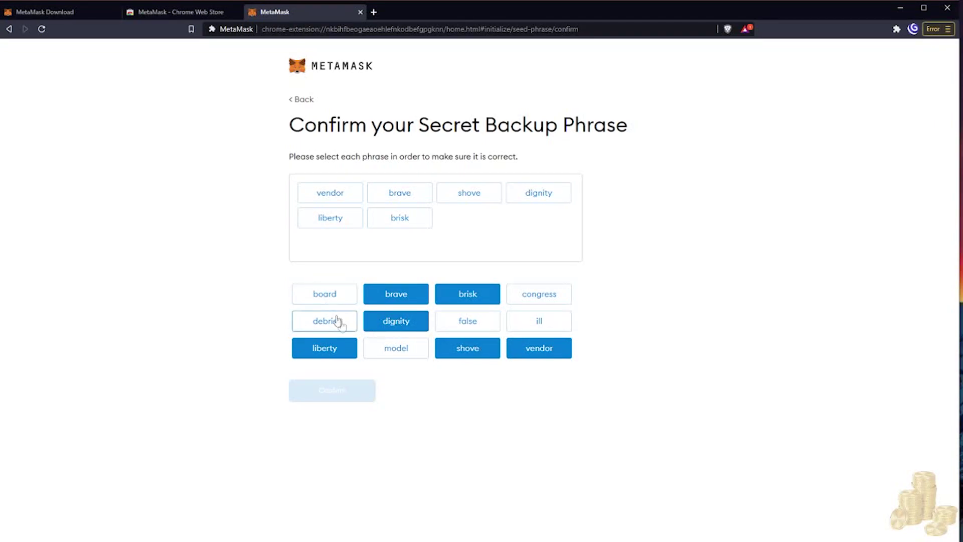
pyautogui.click(394, 349)
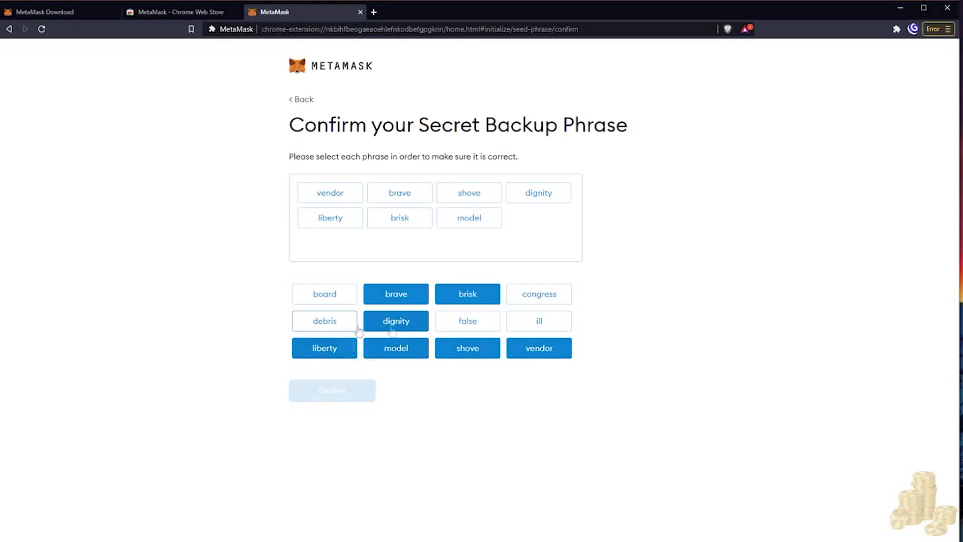
pyautogui.click(534, 324)
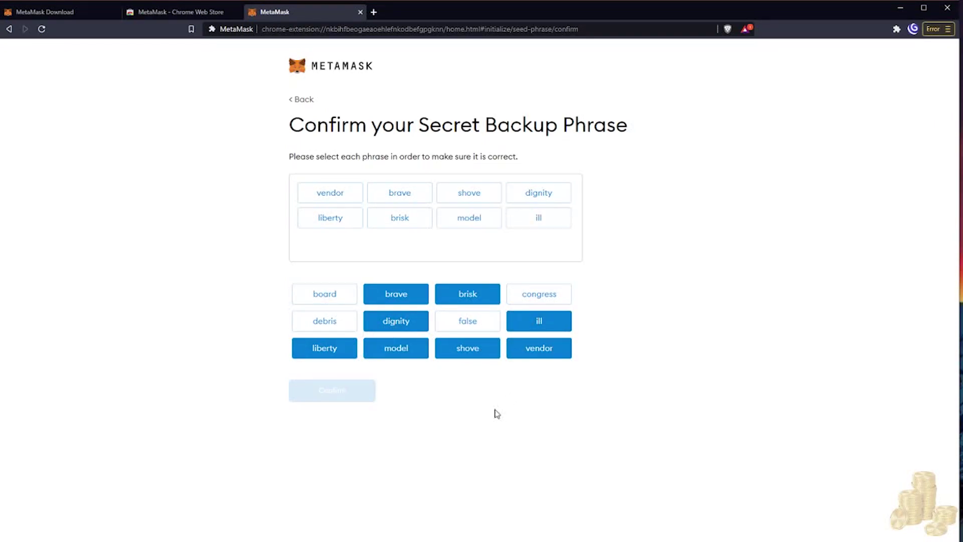
pyautogui.click(461, 322)
pyautogui.click(549, 296)
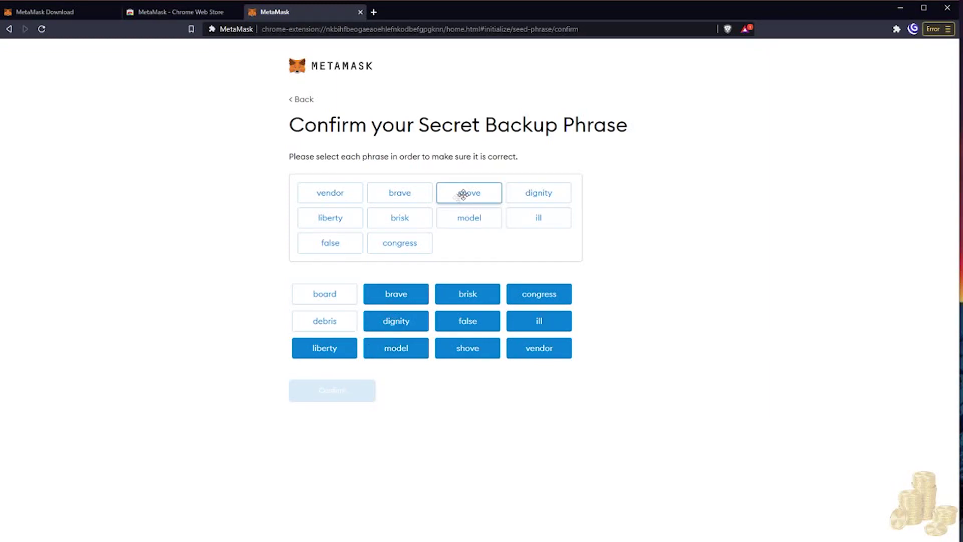
# Add the skipped word, drag it into fourth place, add the last word, and confirm.
pyautogui.click(336, 321)
pyautogui.moveTo(458, 245); pyautogui.dragTo(532, 196)
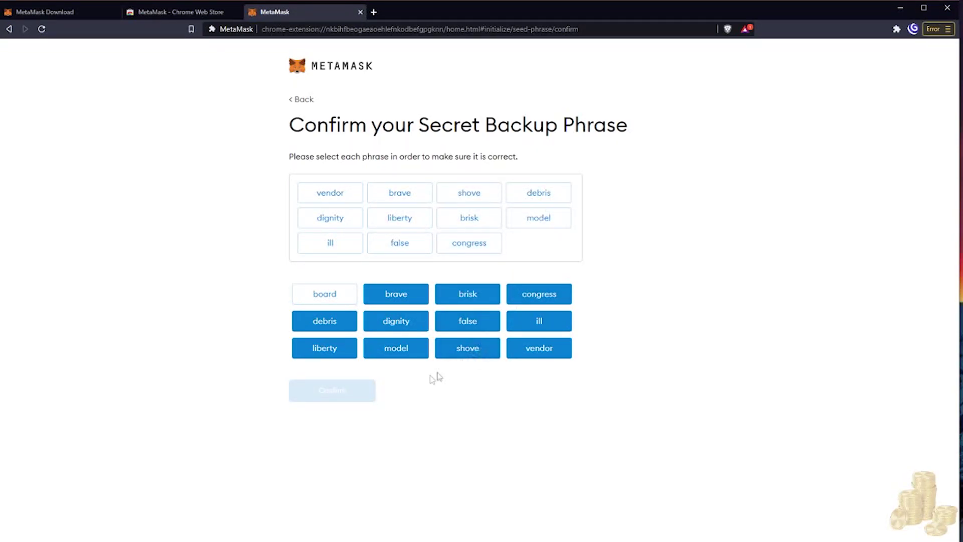
pyautogui.click(335, 298)
pyautogui.click(348, 400)
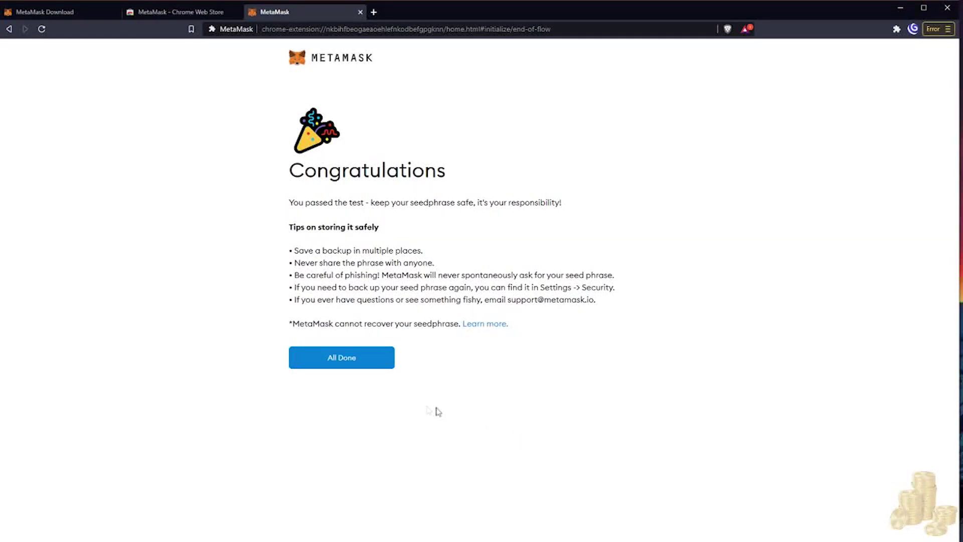
# Finish setup and dismiss the swapping announcement to reach Account 1 with 0 ETH.
pyautogui.click(340, 357)
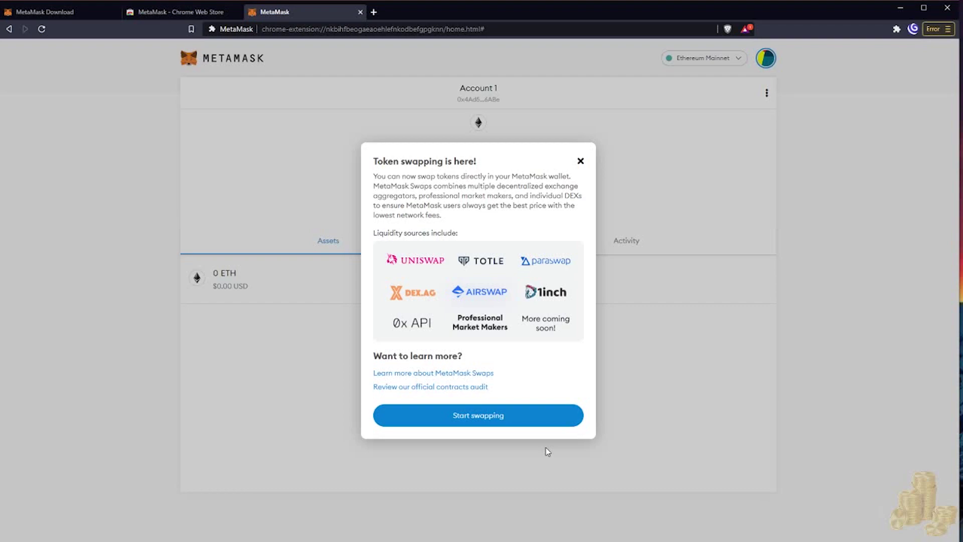
pyautogui.click(523, 417)
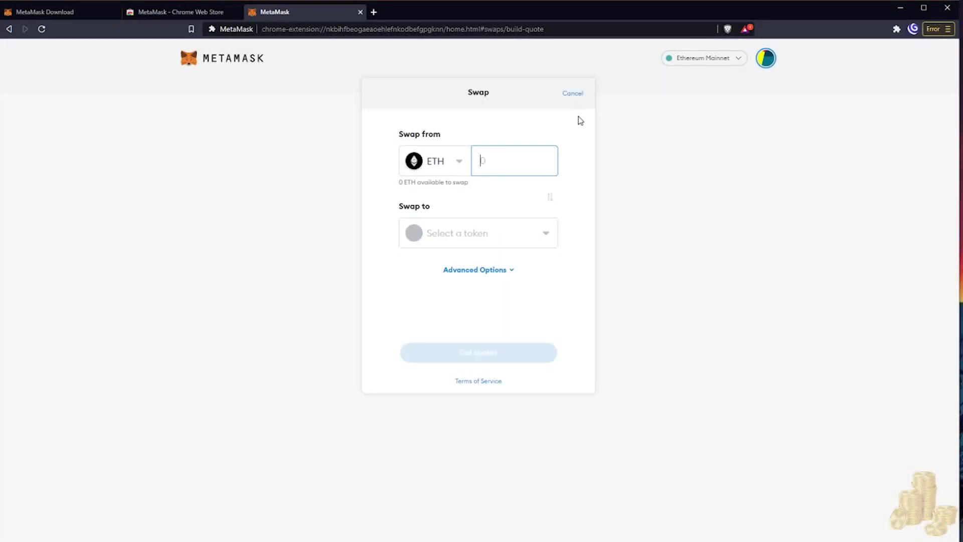
pyautogui.click(571, 95)
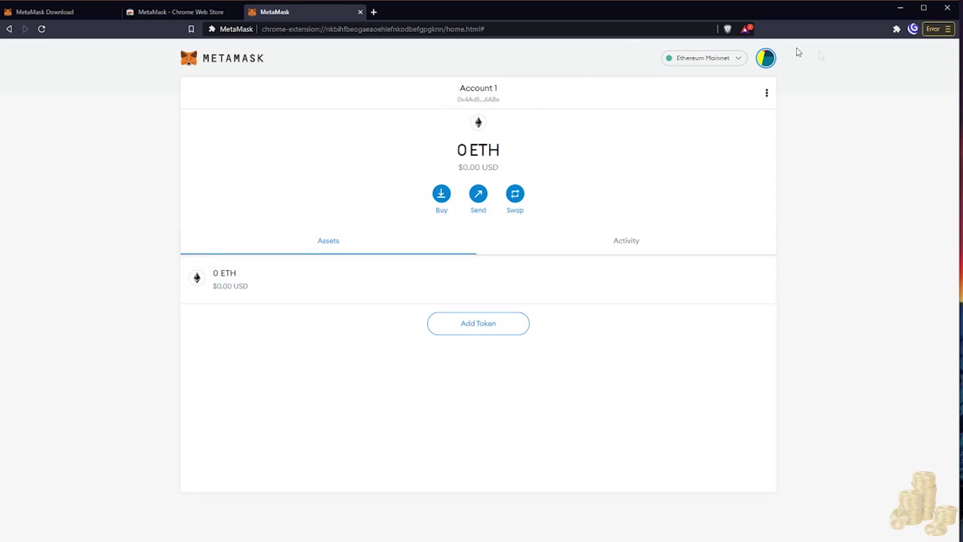
# Pin the MetaMask extension to the browser toolbar.
pyautogui.click(897, 28)
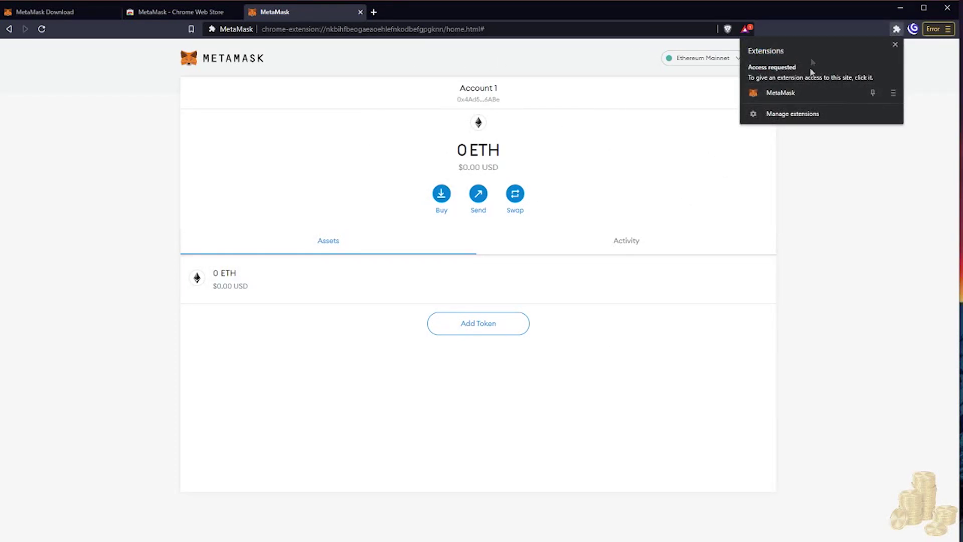
pyautogui.click(874, 94)
pyautogui.click(853, 164)
# Open the MetaMask popup and show the network list under Ethereum Mainnet.
pyautogui.click(881, 30)
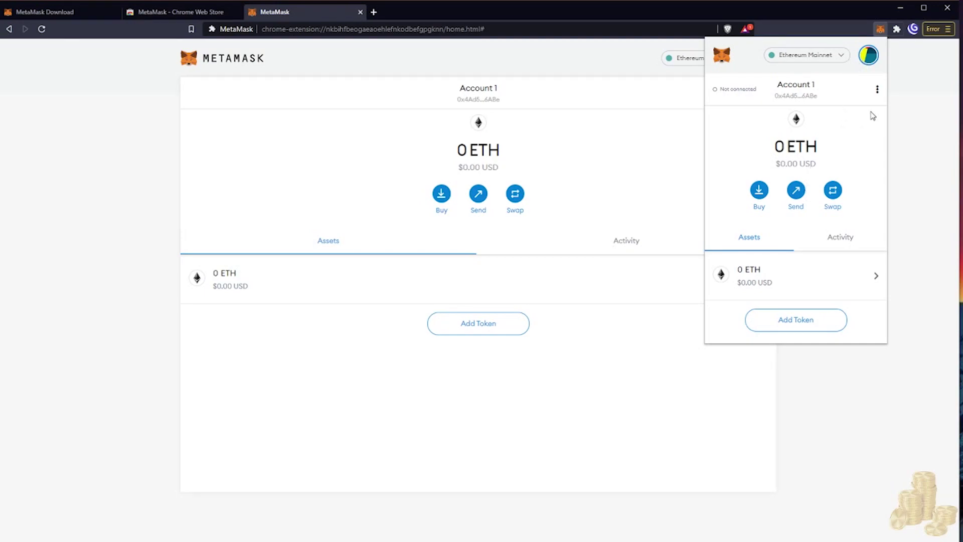
pyautogui.click(841, 63)
pyautogui.click(841, 65)
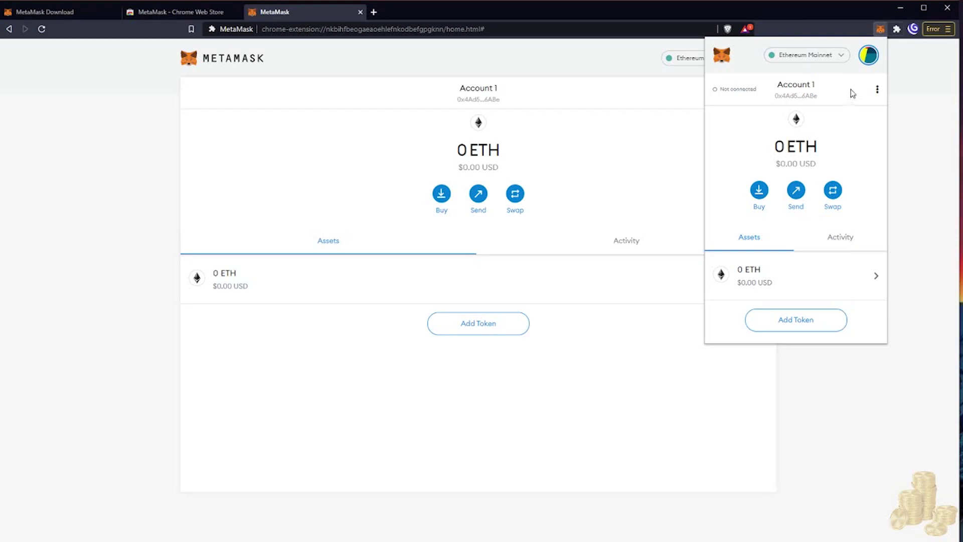
pyautogui.click(840, 56)
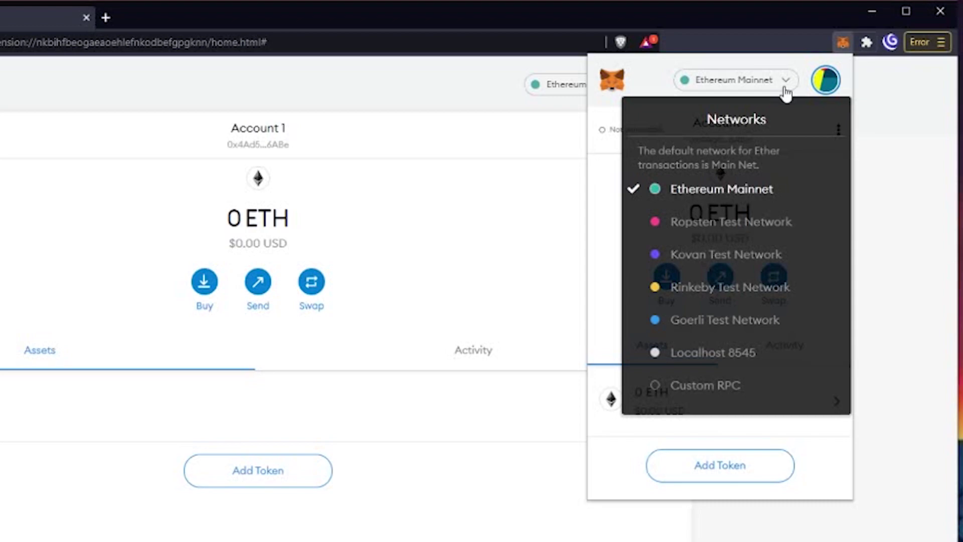
# Start a custom network named xDai and paste in its RPC URL.
pyautogui.click(723, 395)
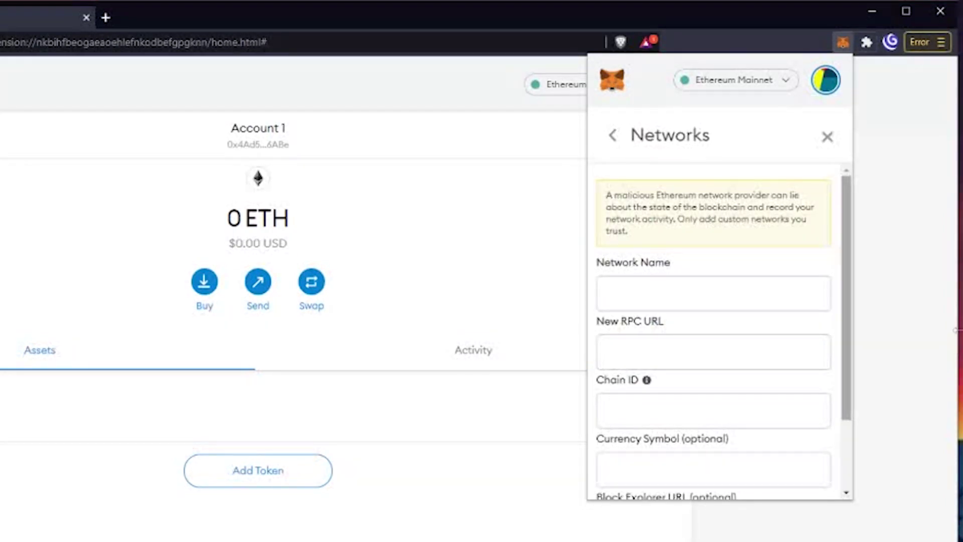
pyautogui.scroll(-3, 858, 281)
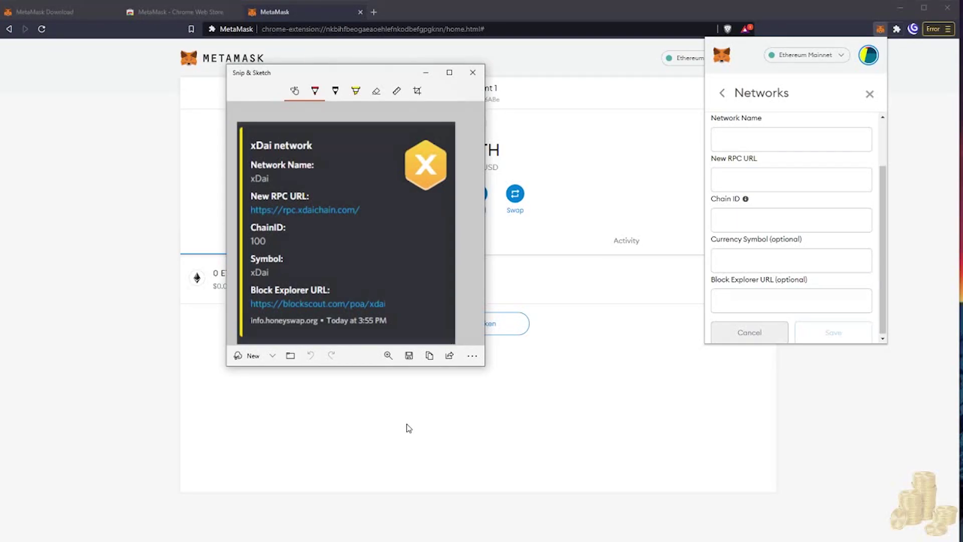
pyautogui.click(393, 426)
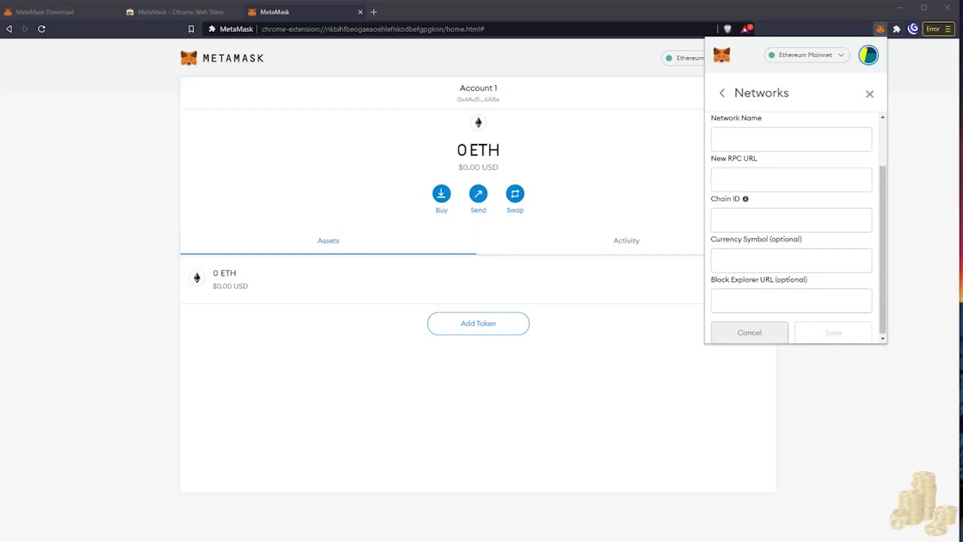
pyautogui.click(788, 139)
pyautogui.write('xDai')
pyautogui.click(810, 174)
pyautogui.write('https://rpc.xdaichain.com/')
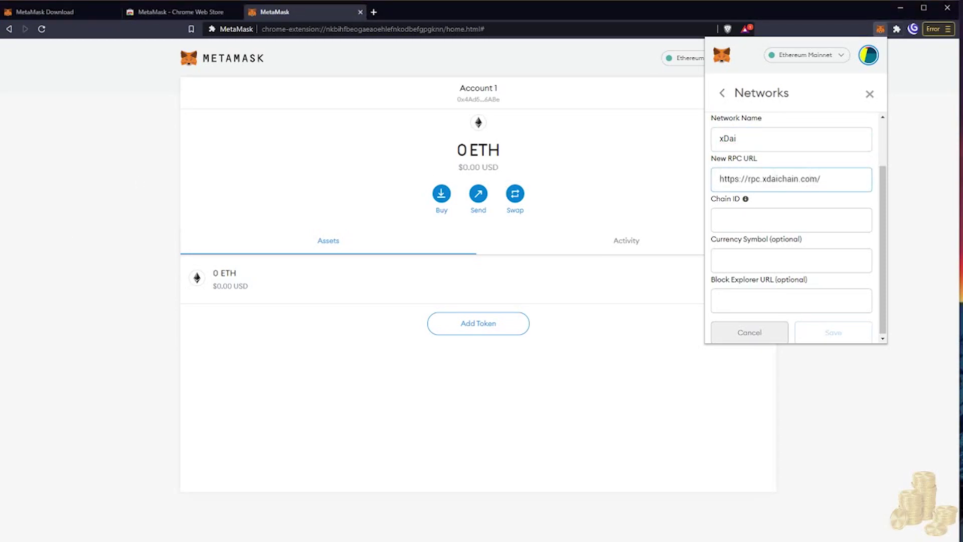
pyautogui.hotkey('alt', 'Tab')
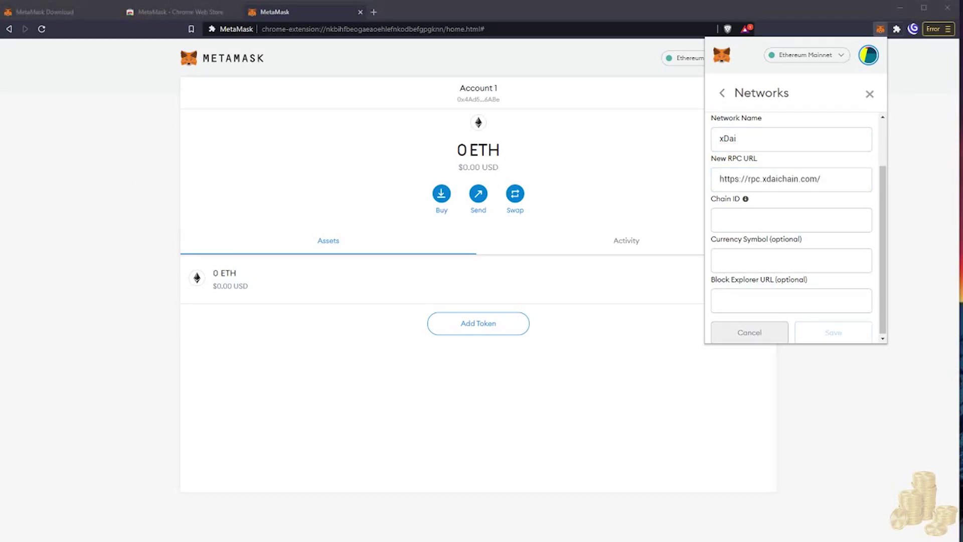
# Enter chain ID 100, currency symbol xDai and the Blockscout explorer URL, then save.
pyautogui.click(747, 221)
pyautogui.write('100')
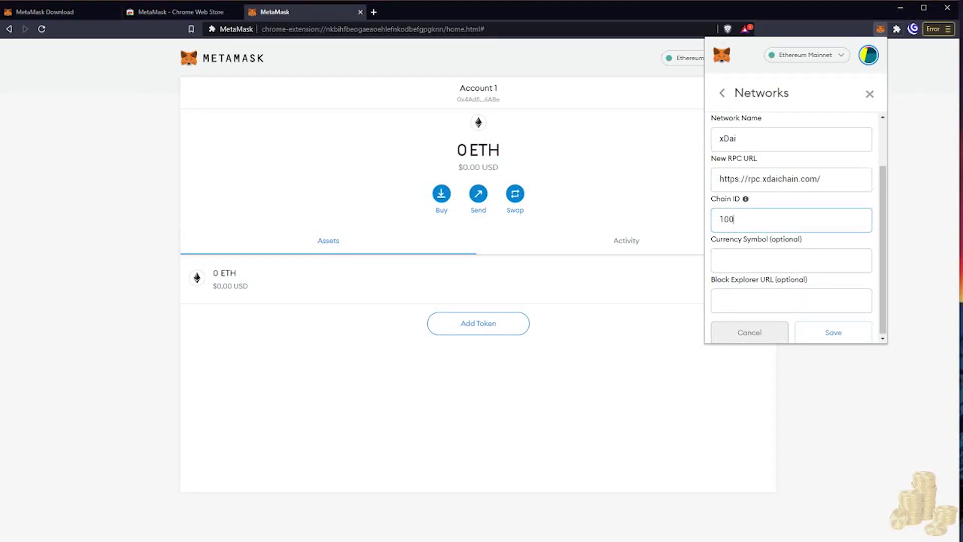
pyautogui.hotkey('alt', 'Tab')
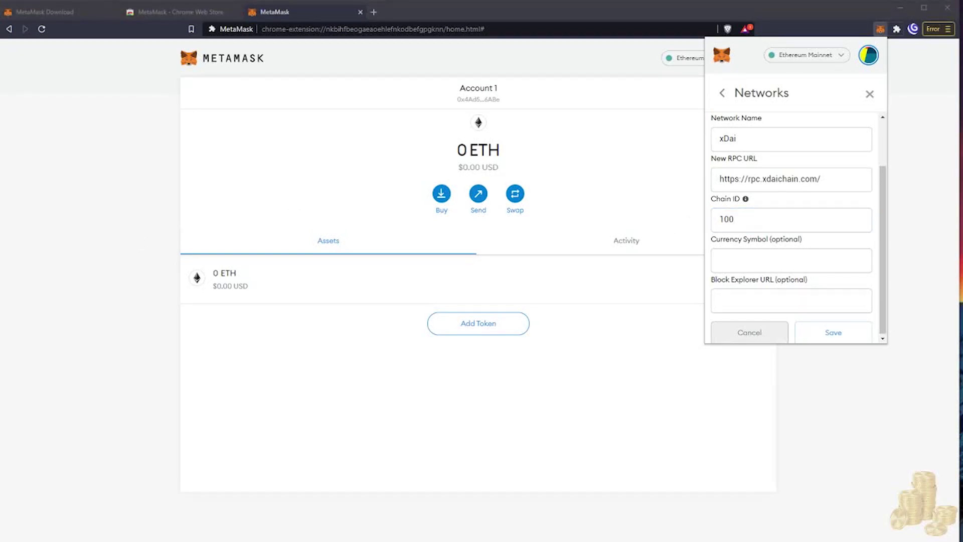
pyautogui.click(718, 259)
pyautogui.write('xDai')
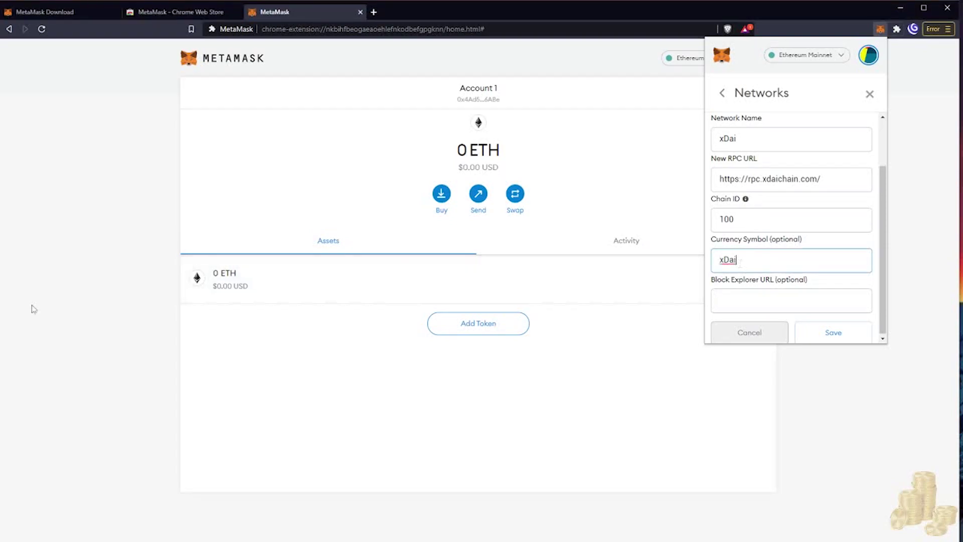
pyautogui.hotkey('alt', 'Tab')
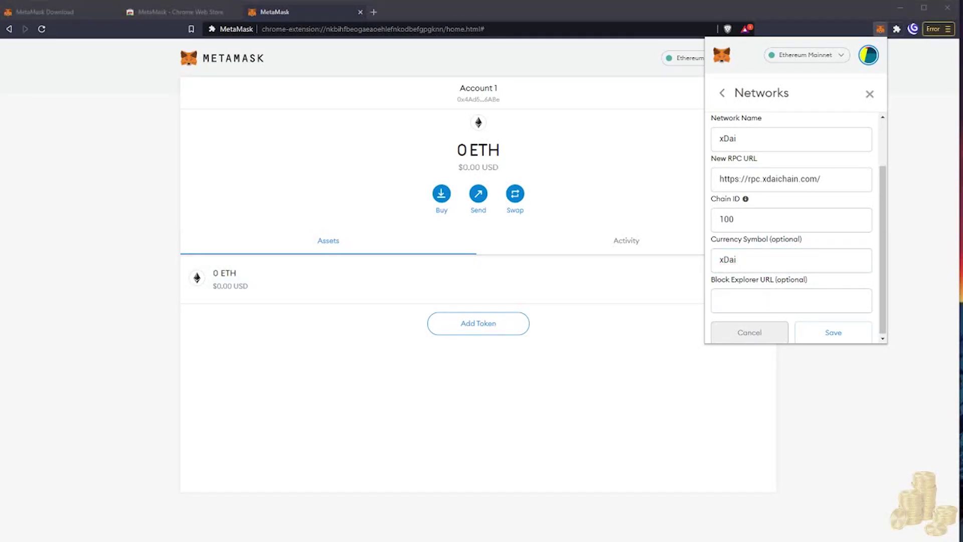
pyautogui.click(788, 299)
pyautogui.write('https://blockscout.com/poa/xdai')
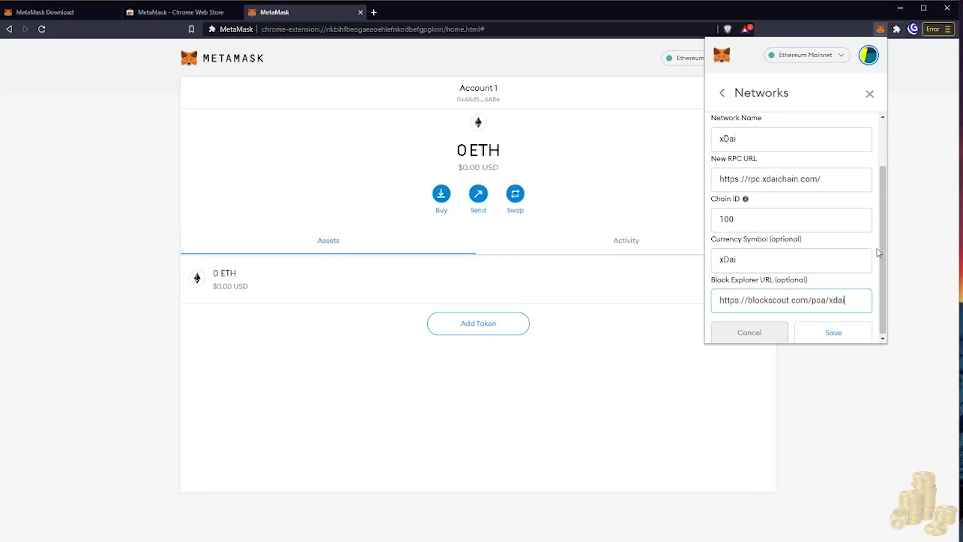
pyautogui.moveTo(882, 251)
pyautogui.mouseDown()
pyautogui.moveTo(883, 211)
pyautogui.moveTo(891, 265)
pyautogui.mouseUp()
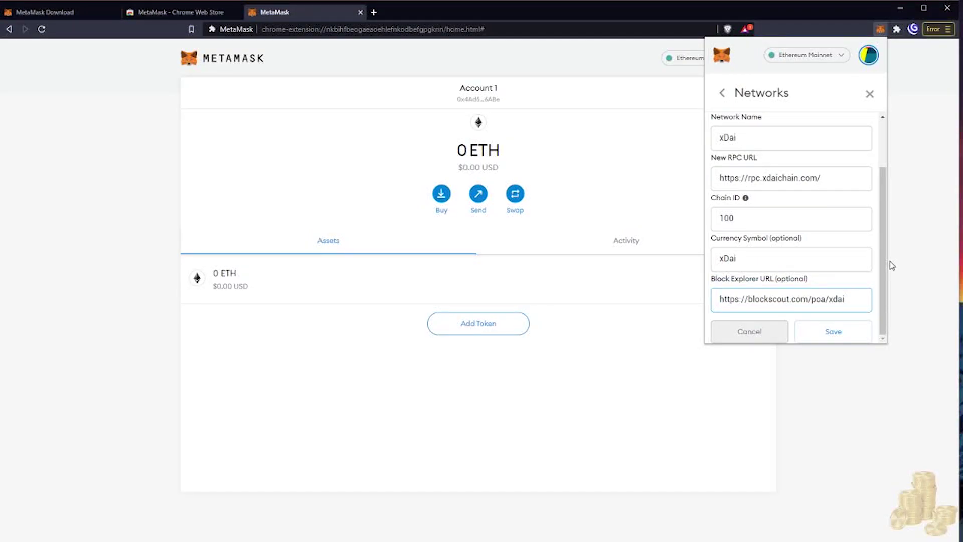
pyautogui.moveTo(886, 261)
pyautogui.mouseDown()
pyautogui.moveTo(885, 246)
pyautogui.moveTo(886, 273)
pyautogui.mouseUp()
pyautogui.click(844, 340)
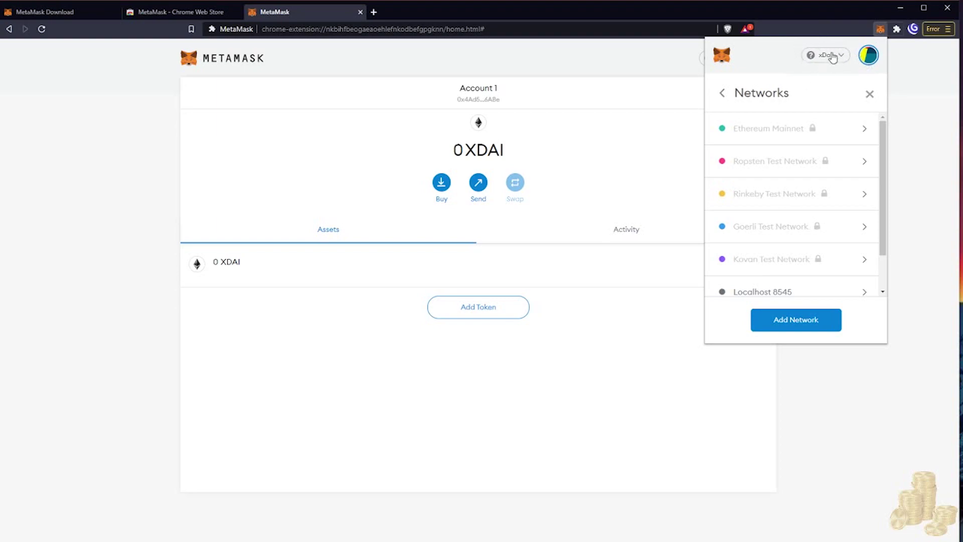
# Check that xDai is the active network on Account 1, then close the MetaMask popup.
pyautogui.click(831, 57)
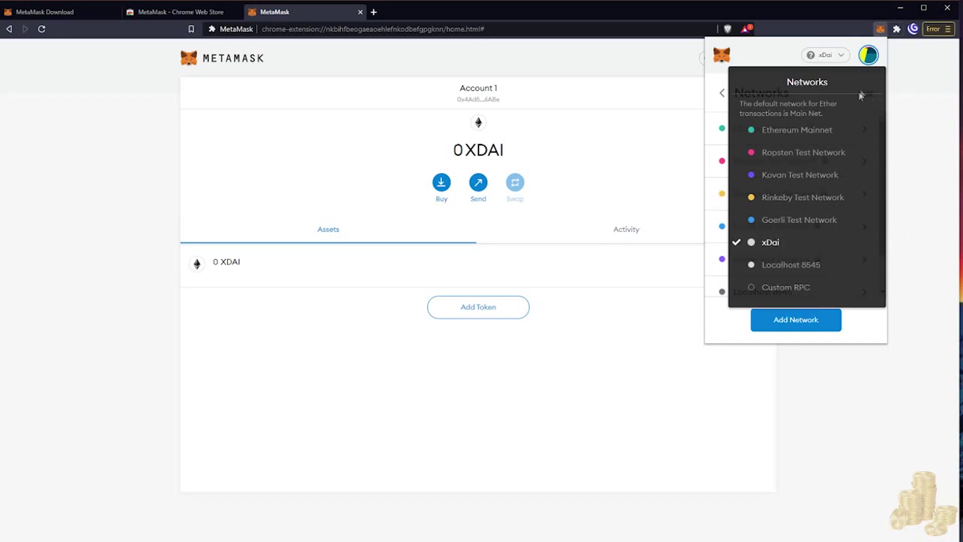
pyautogui.click(869, 58)
pyautogui.click(870, 58)
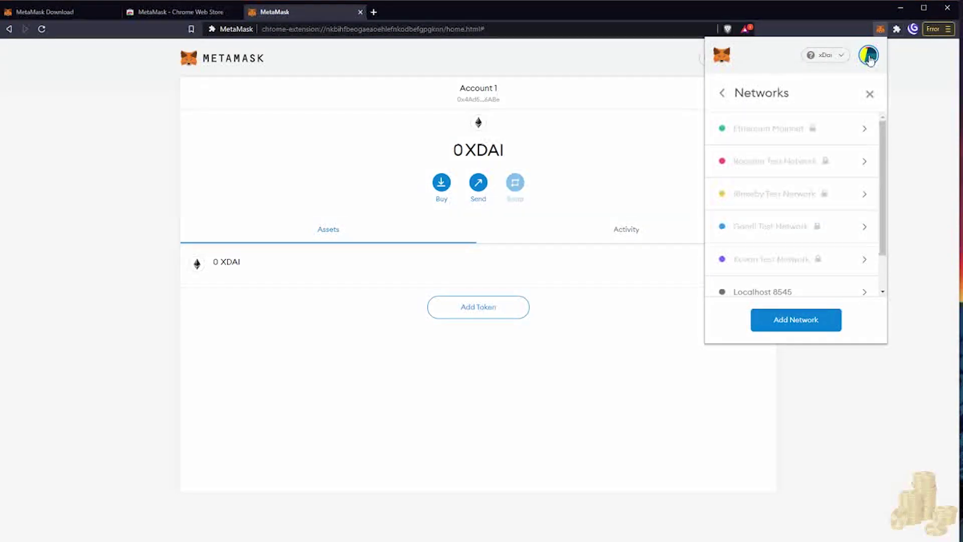
pyautogui.click(869, 57)
pyautogui.click(868, 56)
pyautogui.click(839, 441)
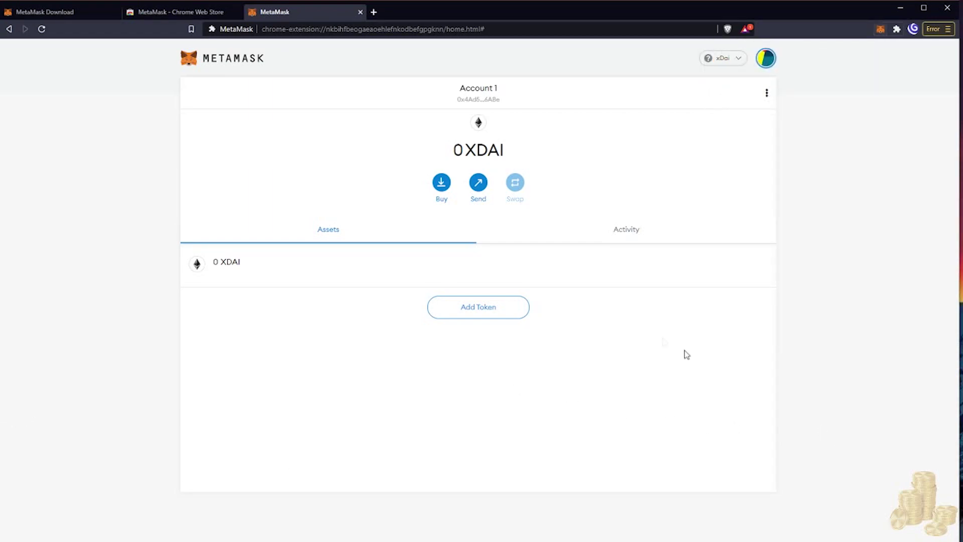
# Load honeyswap.org in a new tab and scroll to the Ramp-based Buying xDai With FIAT section.
pyautogui.click(373, 12)
pyautogui.write('hon')
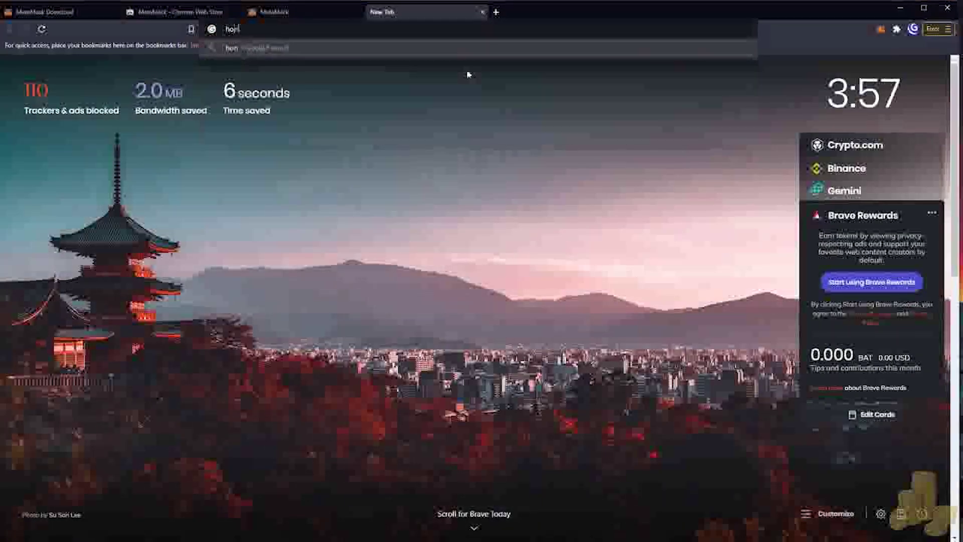
pyautogui.write('eyswap.org')
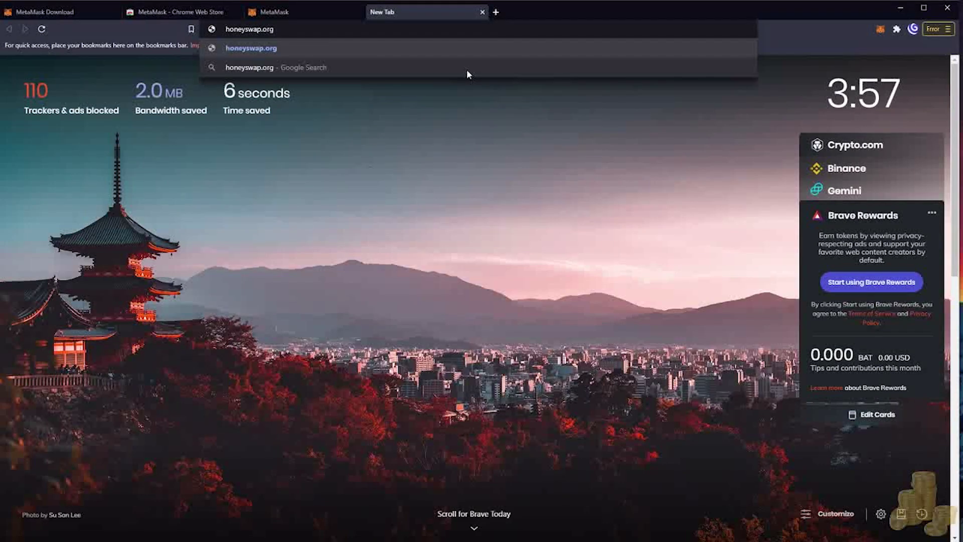
pyautogui.press('Return')
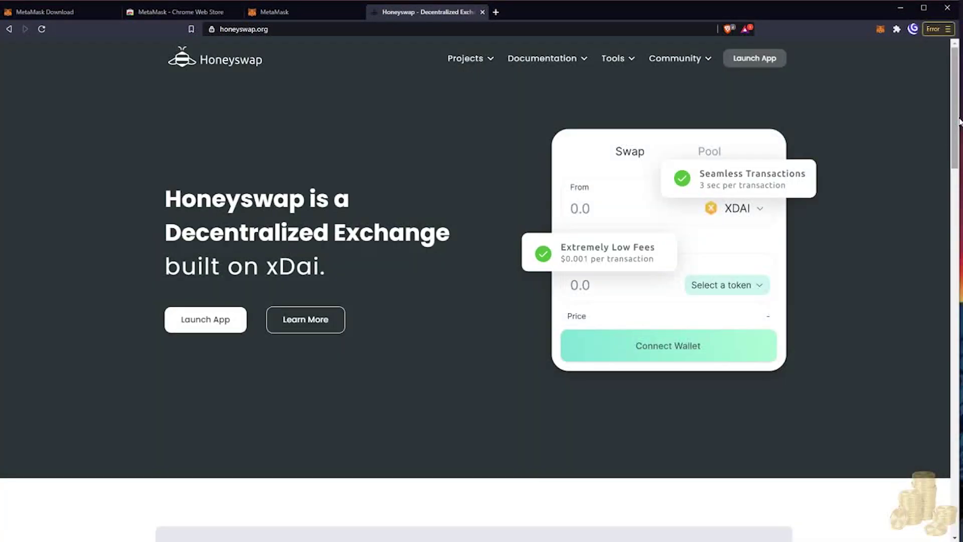
pyautogui.moveTo(959, 121); pyautogui.dragTo(919, 249)
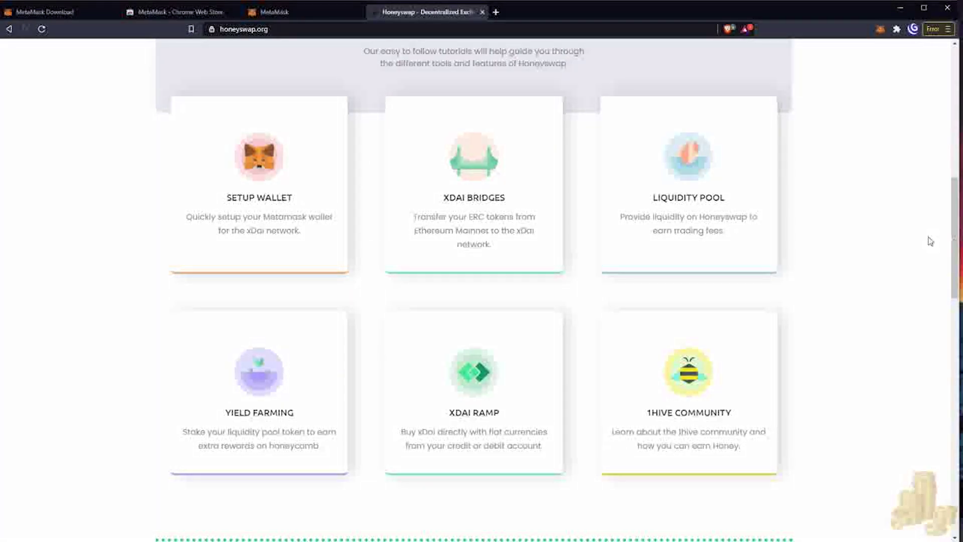
pyautogui.moveTo(958, 229); pyautogui.dragTo(929, 337)
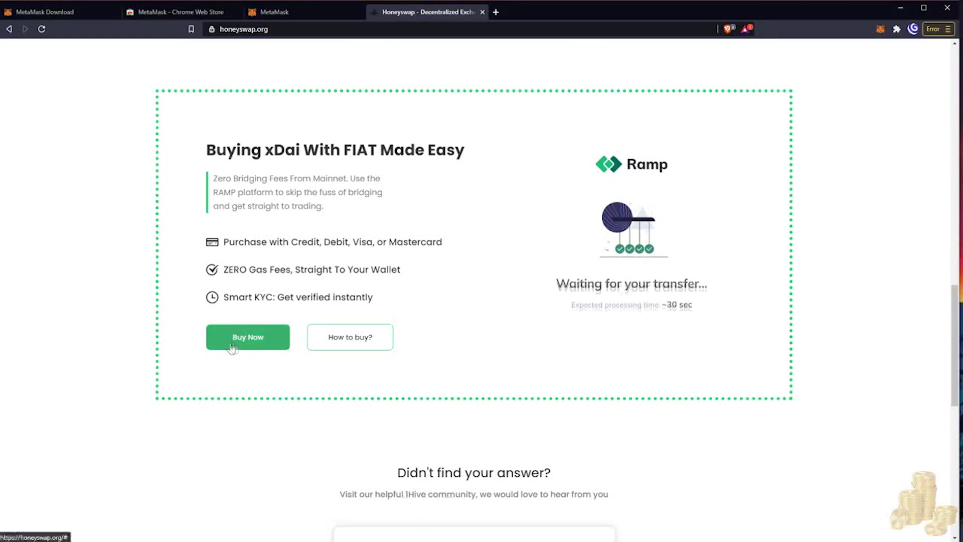
# Set up a €10 Ramp order for 10.1 XDAI with Canada as the country and proceed.
pyautogui.click(248, 338)
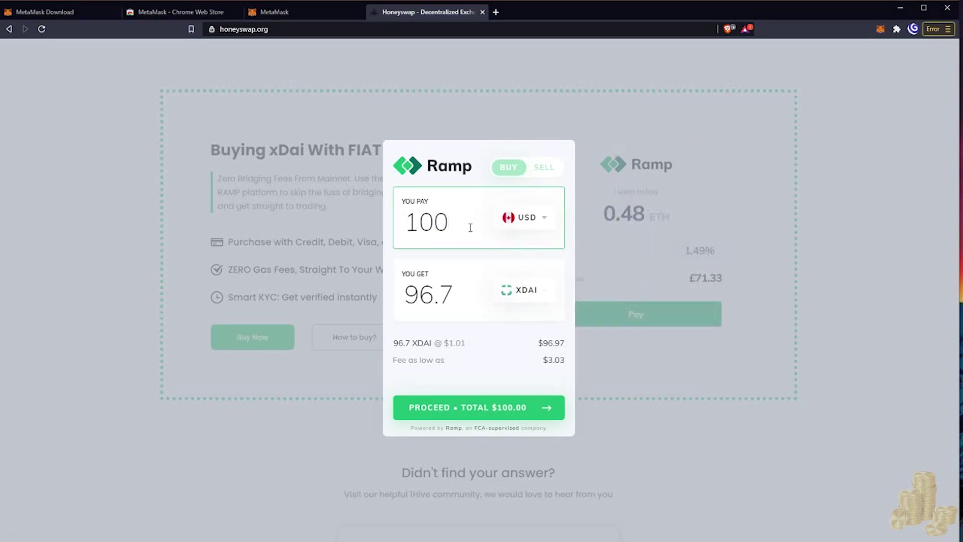
pyautogui.press('BackSpace')
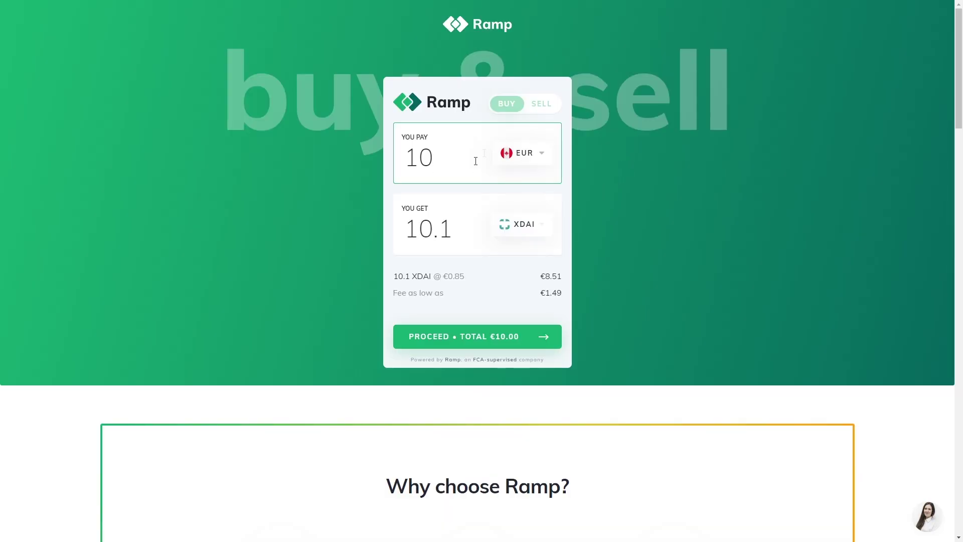
pyautogui.click(529, 154)
pyautogui.write('cana')
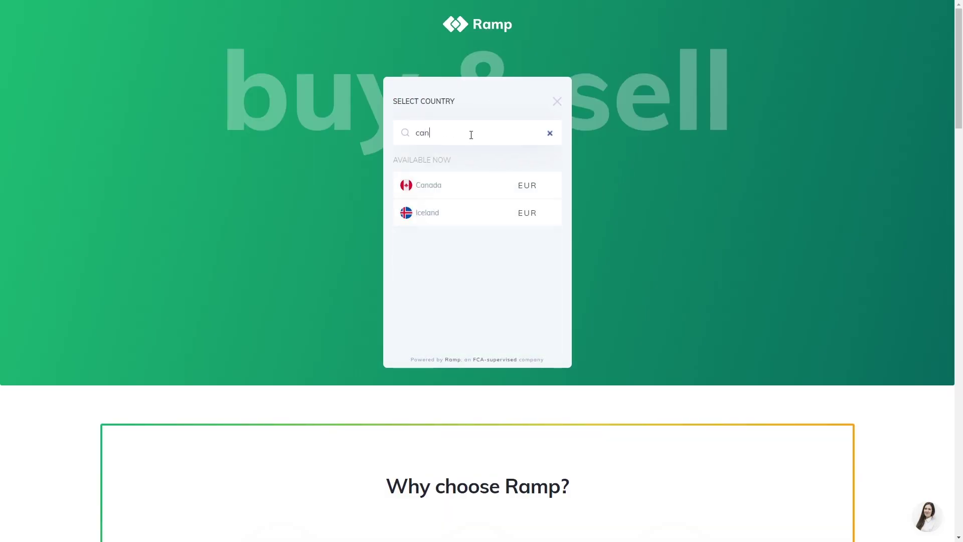
pyautogui.click(436, 182)
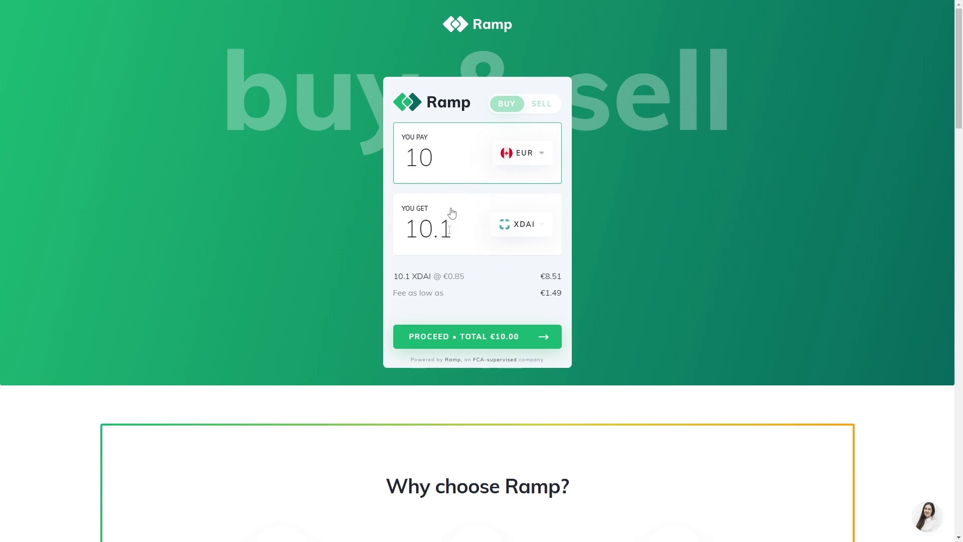
pyautogui.click(501, 336)
pyautogui.click(552, 190)
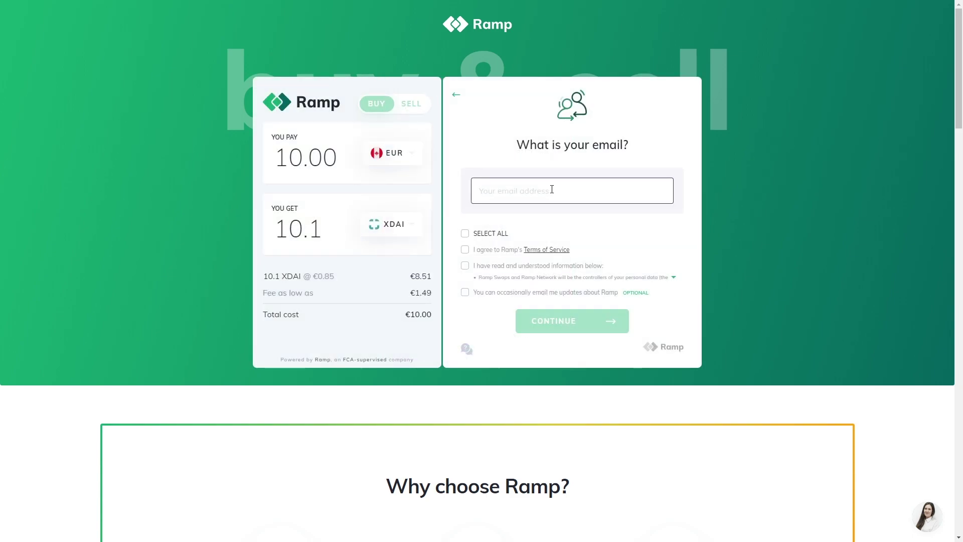
# Enter the email address, paste the emailed verification code, and select Debit Card payment.
pyautogui.write('youremailaddresshere@mail.com')
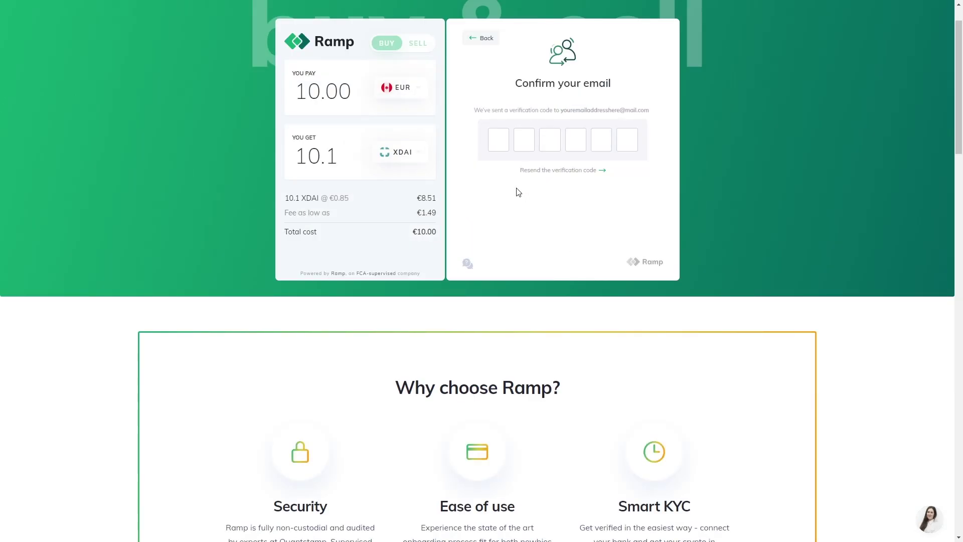
pyautogui.click(500, 135)
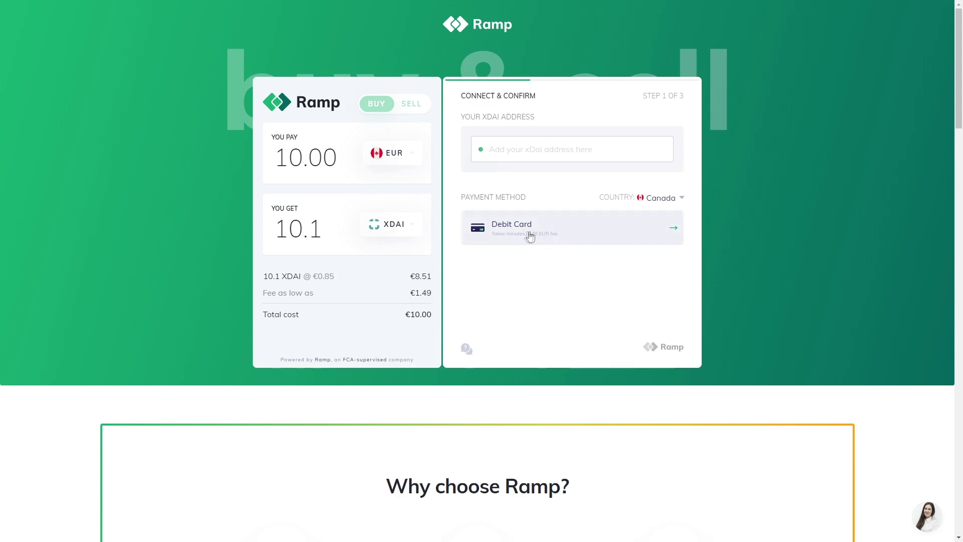
pyautogui.click(613, 241)
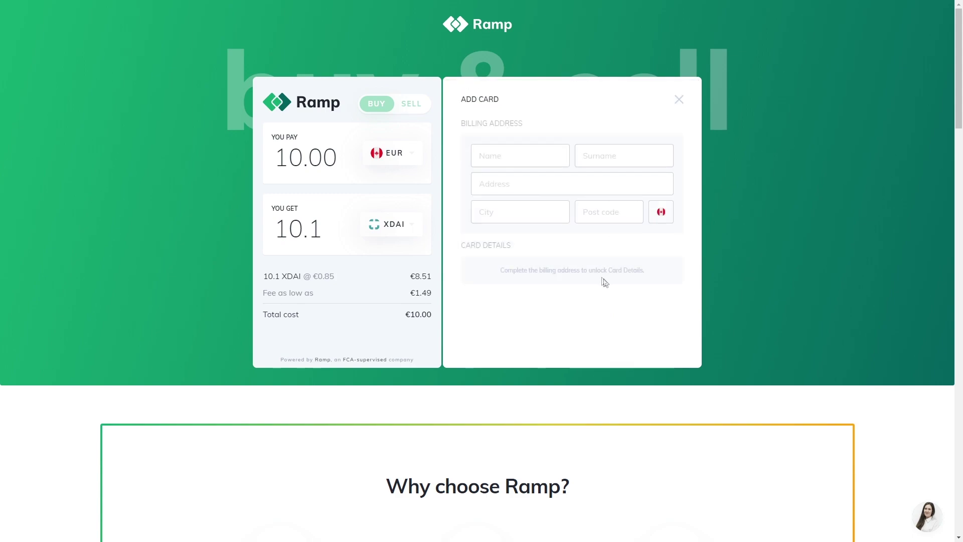
# Fill in the billing first name, surname, street address, city and post code, then save.
pyautogui.click(525, 153)
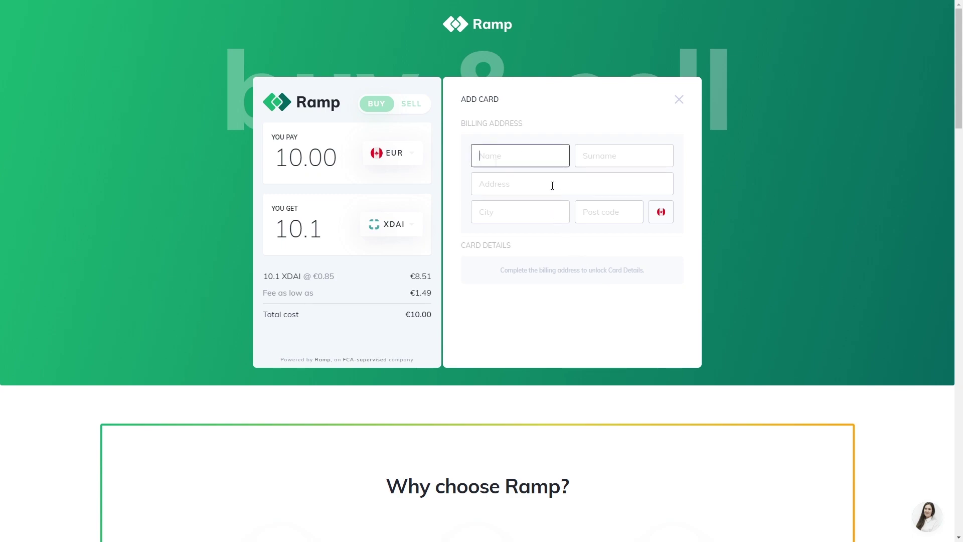
pyautogui.write('John')
pyautogui.press('Tab')
pyautogui.write('Doe')
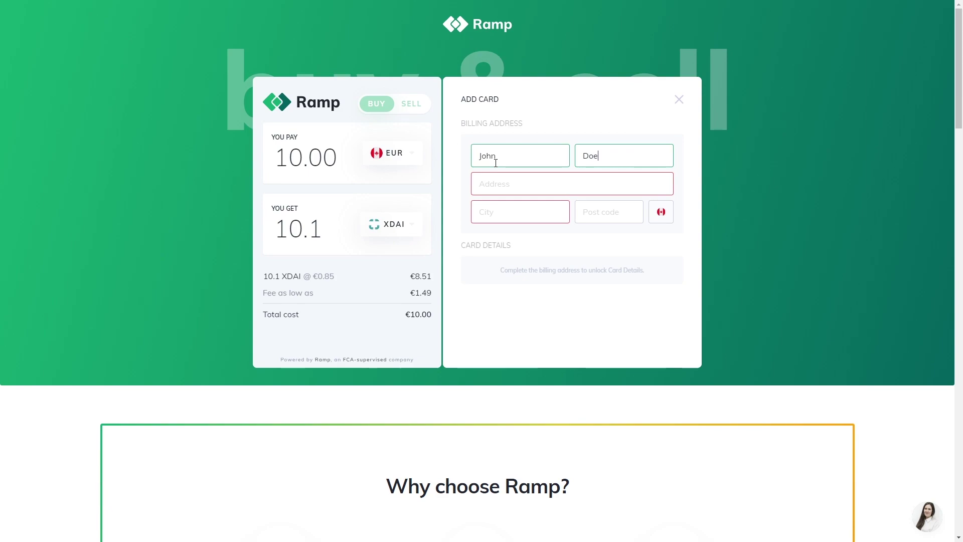
pyautogui.press('Tab')
pyautogui.press('Tab')
pyautogui.write('Banff')
pyautogui.press('Tab')
pyautogui.write('T1L 1A')
pyautogui.click(588, 252)
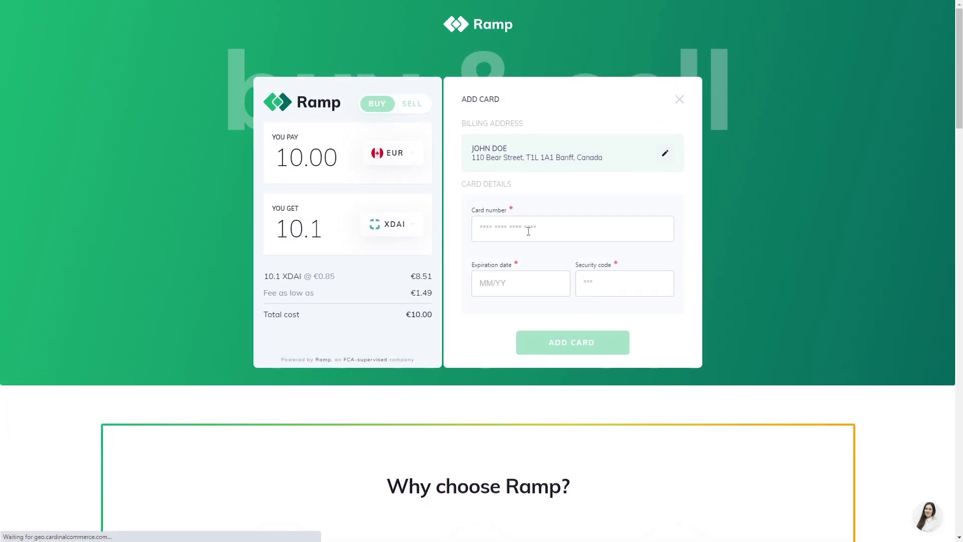
# Enter the debit card number and expiry date, moving on to the security code.
pyautogui.click(529, 231)
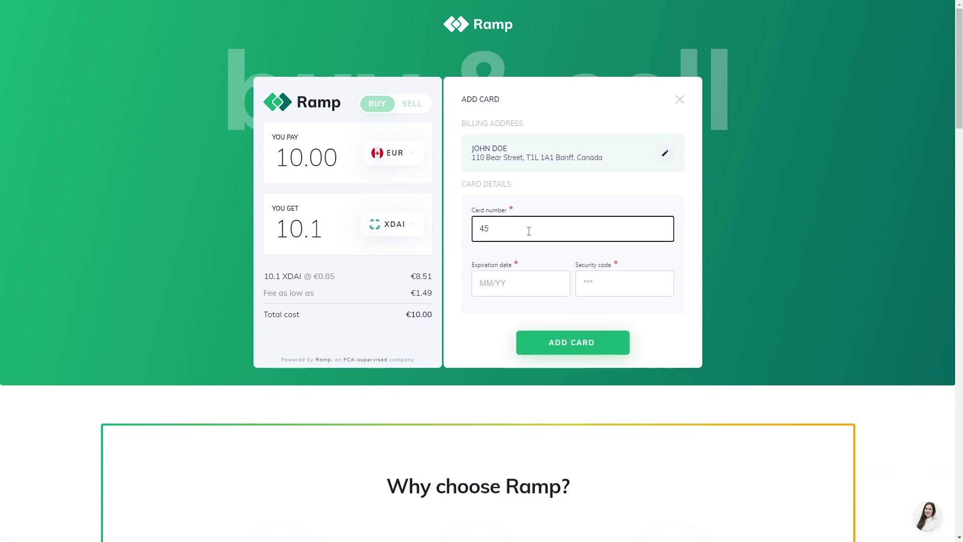
pyautogui.click(523, 285)
pyautogui.write('08/23')
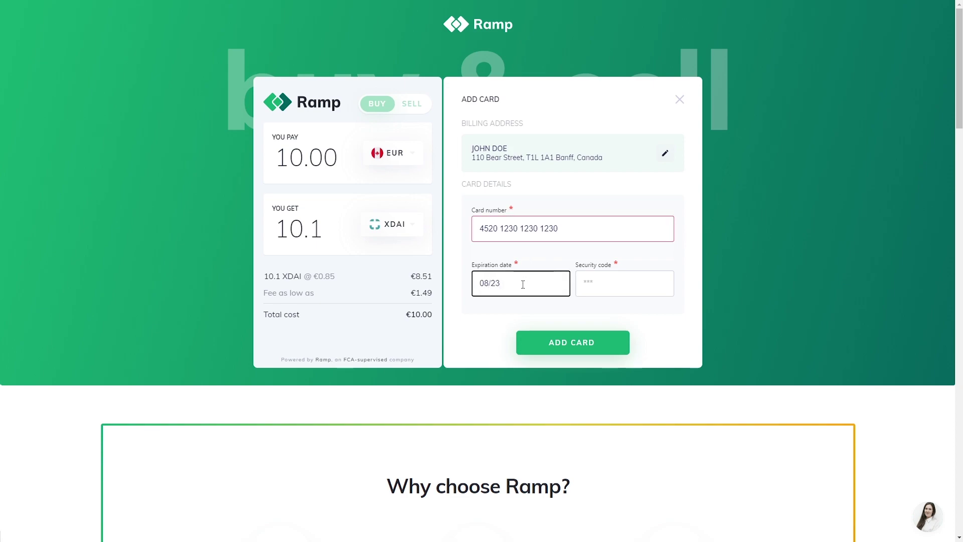
pyautogui.press('Tab')
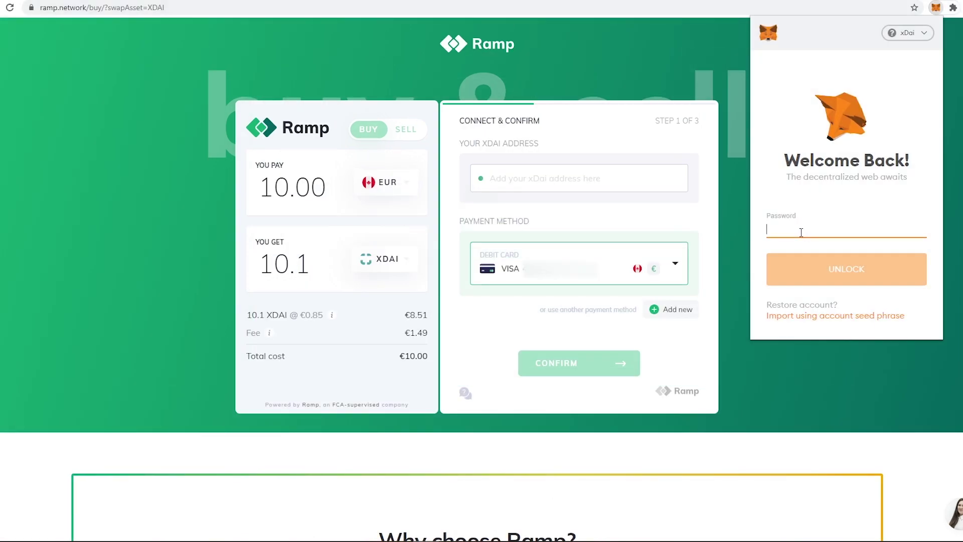
# Unlock MetaMask, paste its account address into Ramp's xDai address field, and confirm.
pyautogui.write('••')
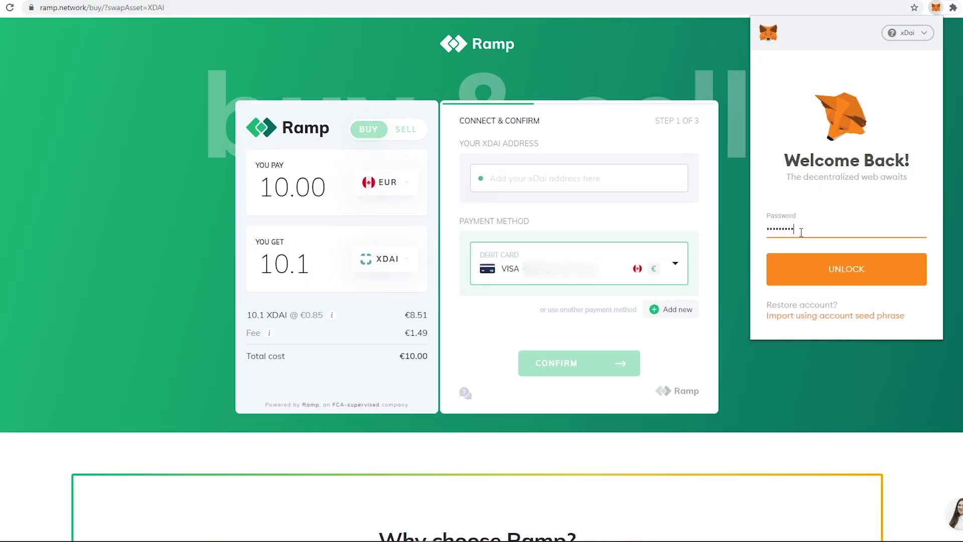
pyautogui.click(820, 263)
pyautogui.click(858, 76)
pyautogui.click(564, 179)
pyautogui.hotkey('ctrl', 'v')
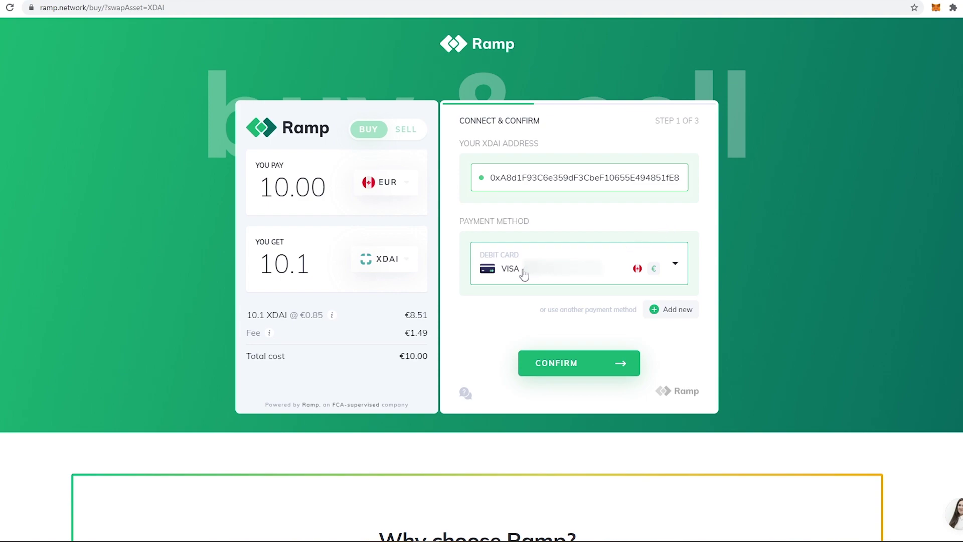
pyautogui.click(571, 366)
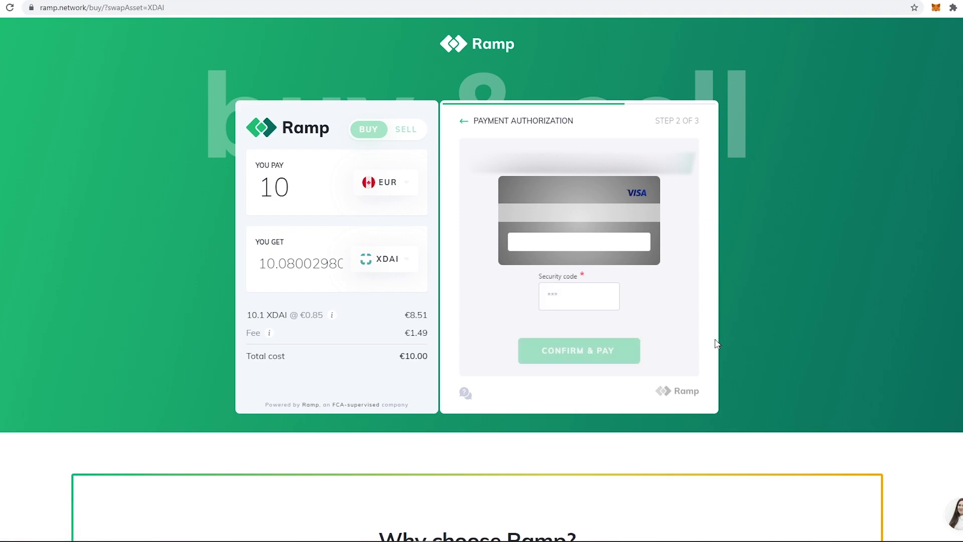
# Pay €10 with the card security code and pass the SMS mobile verification.
pyautogui.click(574, 298)
pyautogui.write('***')
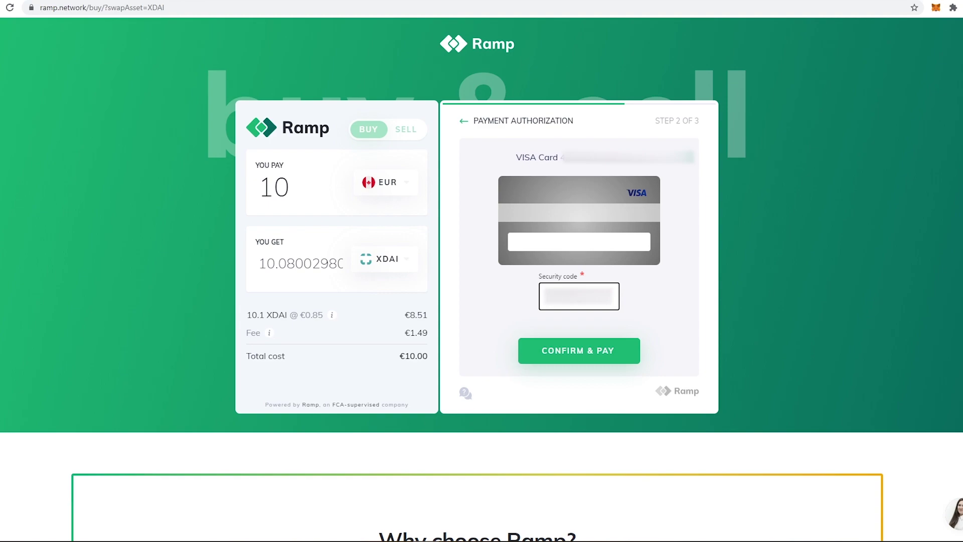
pyautogui.click(582, 353)
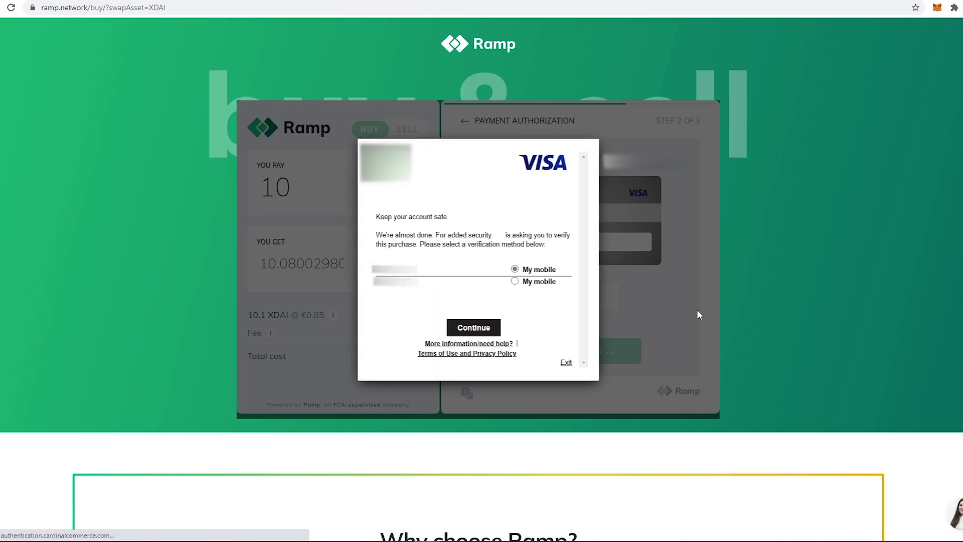
pyautogui.click(481, 329)
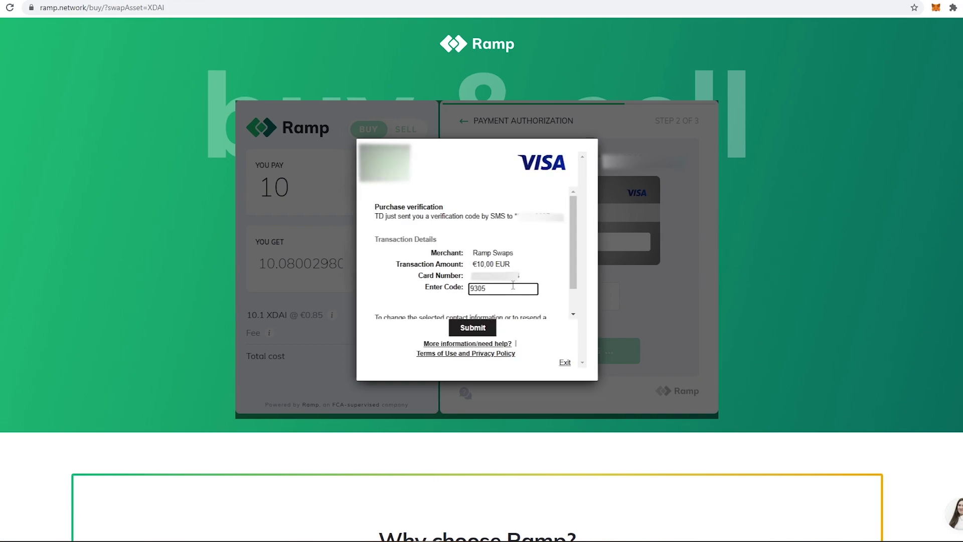
pyautogui.click(473, 328)
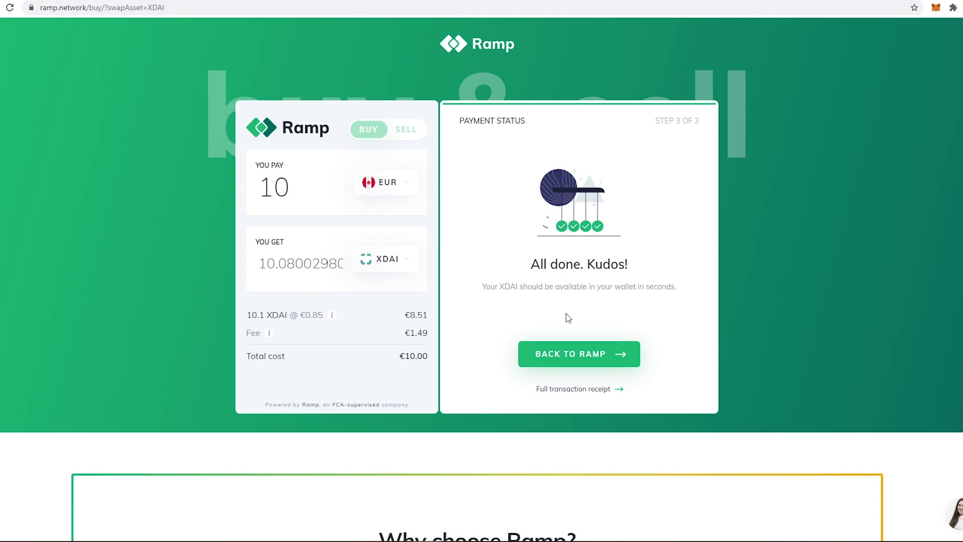
# Open the full transaction receipt in a new tab and launch the Honeyswap app.
pyautogui.rightClick(588, 391)
pyautogui.click(604, 396)
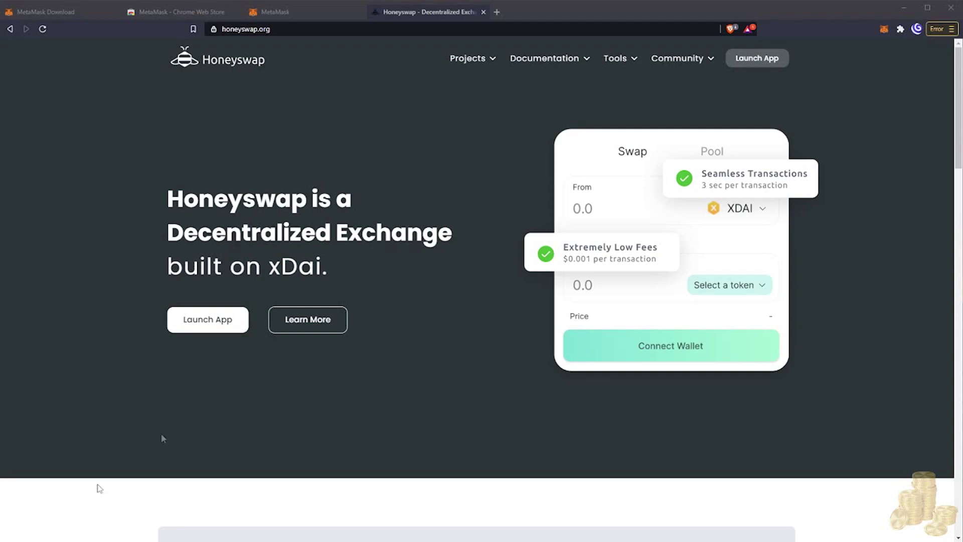
pyautogui.click(205, 331)
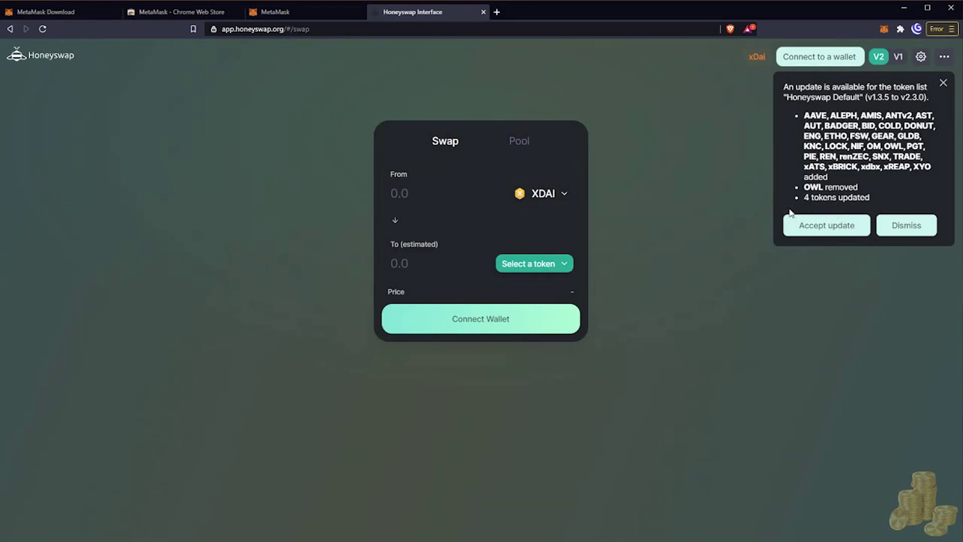
# Accept the token-list update, select the Honeyswap Default list, and close the token picker.
pyautogui.click(819, 232)
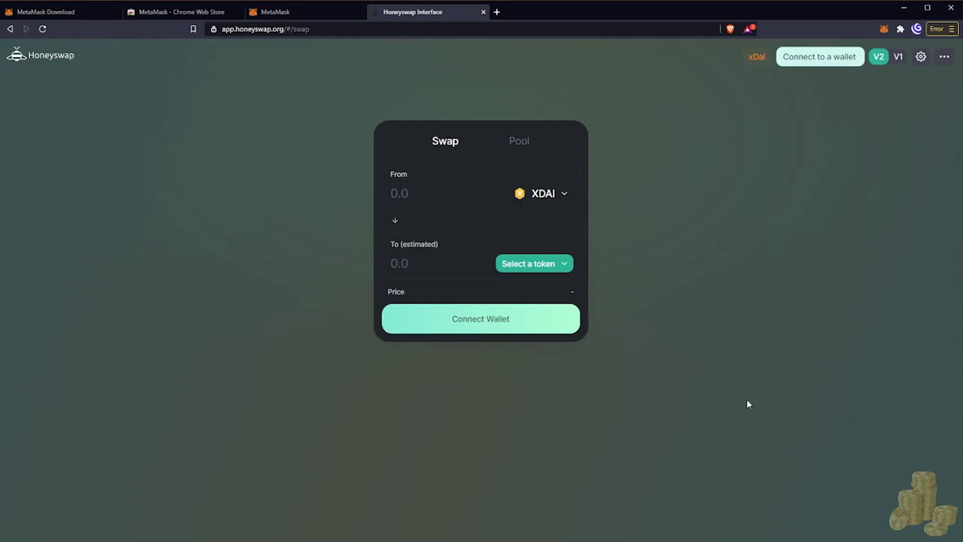
pyautogui.click(547, 268)
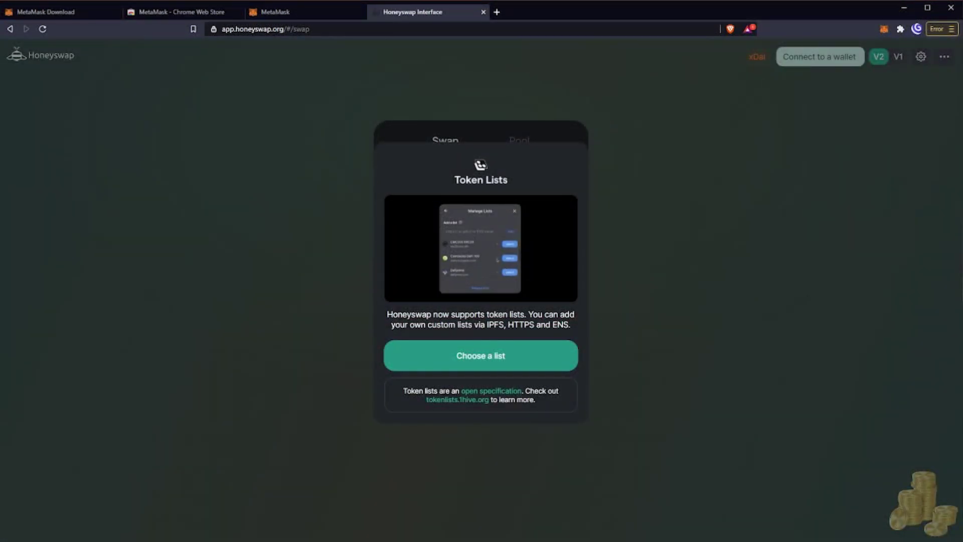
pyautogui.click(501, 357)
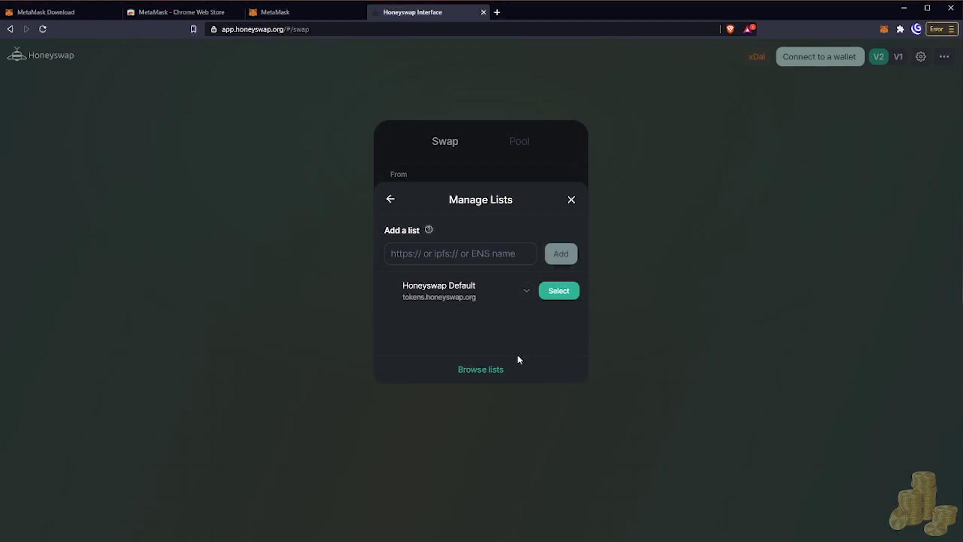
pyautogui.click(556, 294)
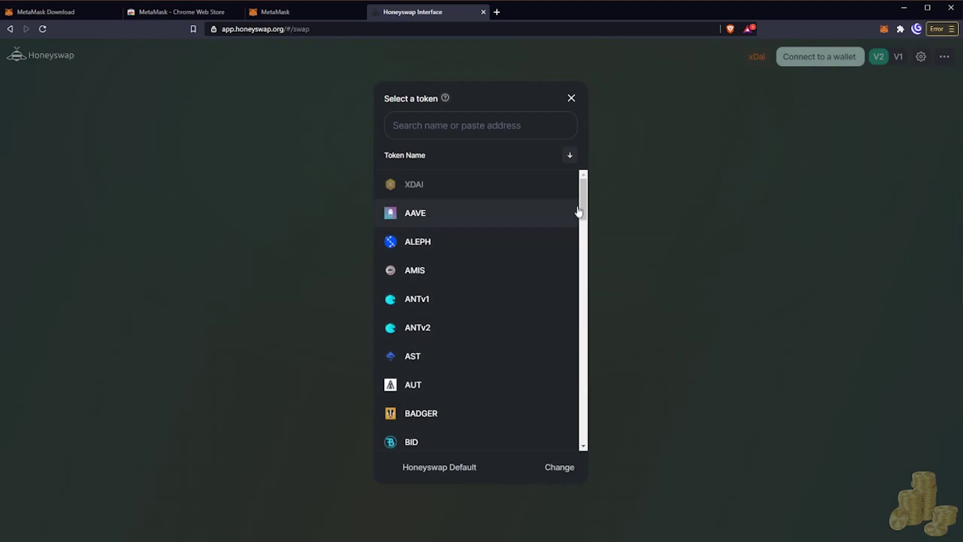
pyautogui.moveTo(582, 197); pyautogui.dragTo(561, 185)
pyautogui.click(572, 99)
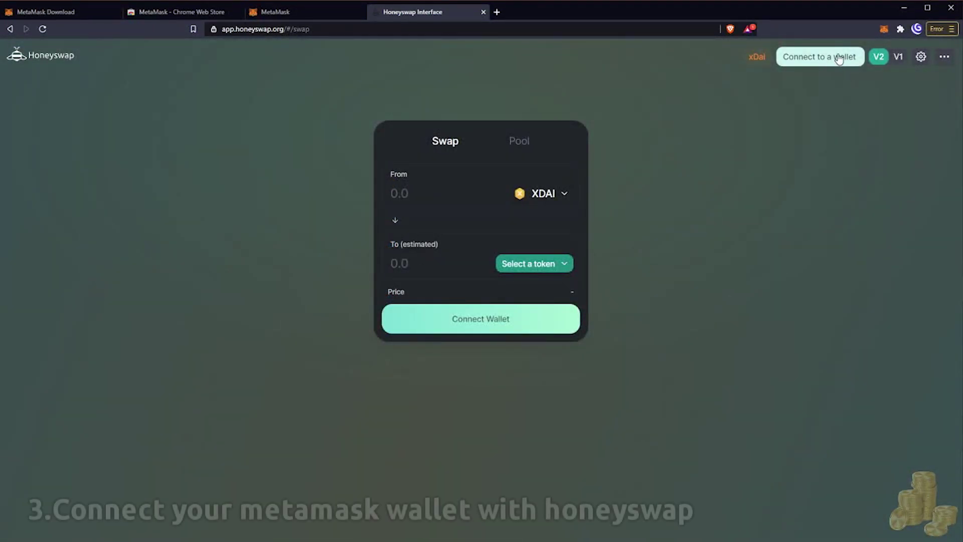
pyautogui.click(823, 57)
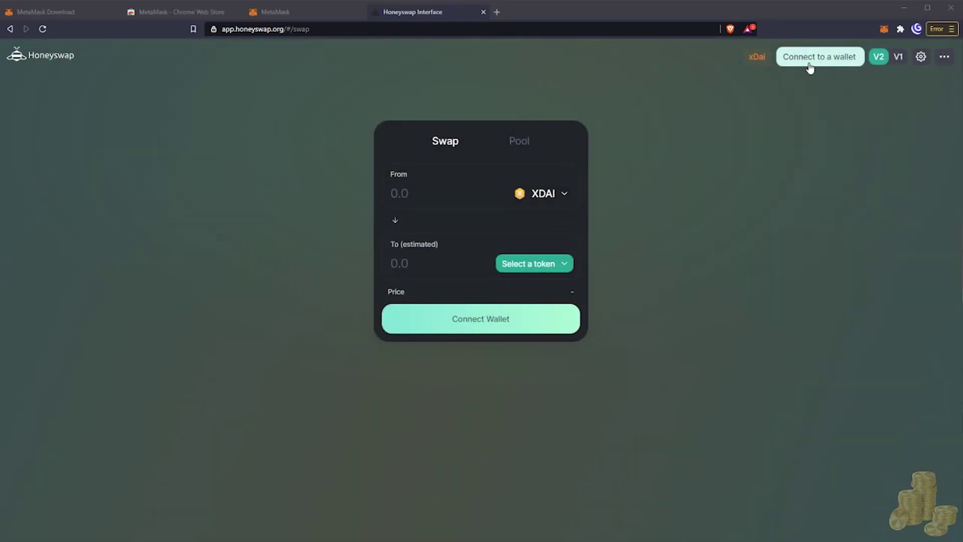
# Connect MetaMask Account 1 to Honeyswap, bringing up the 10 xDai balance.
pyautogui.click(811, 65)
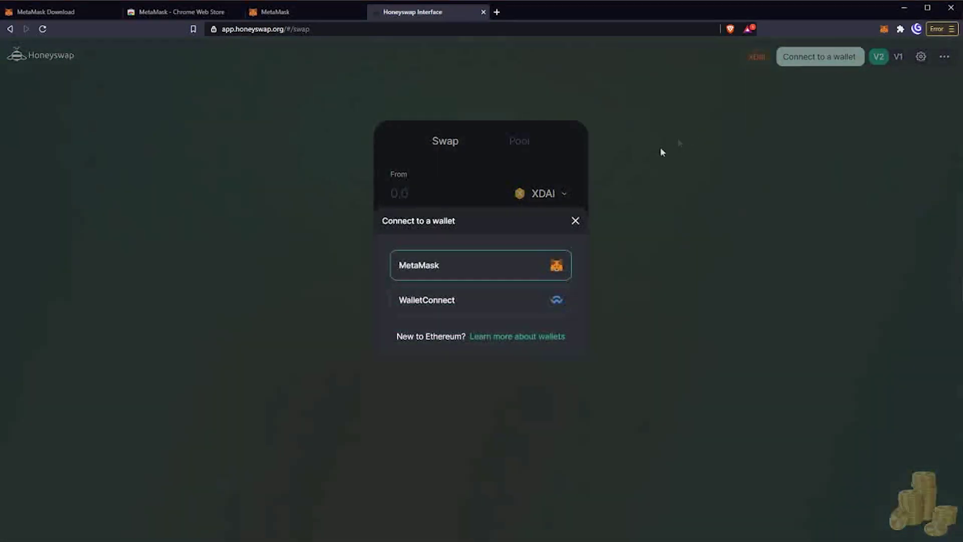
pyautogui.click(462, 271)
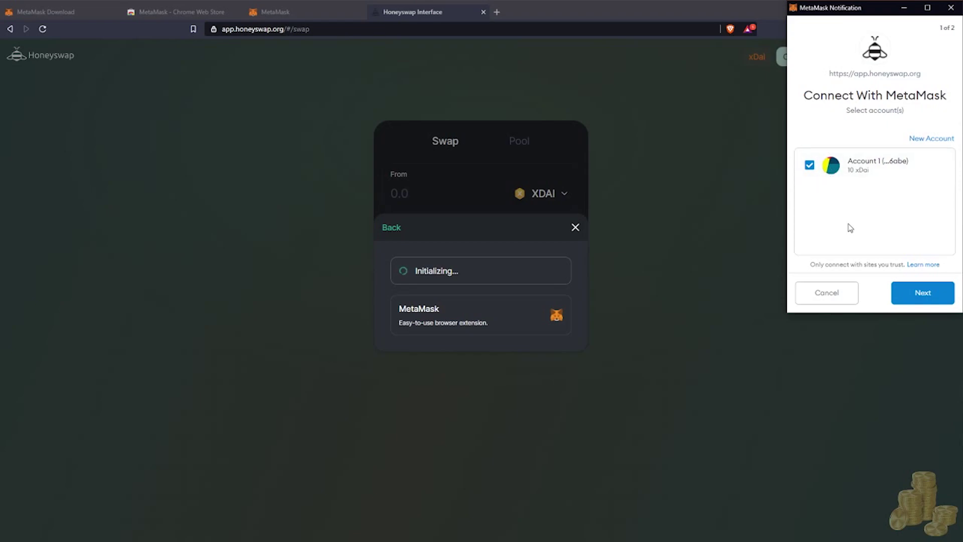
pyautogui.click(919, 300)
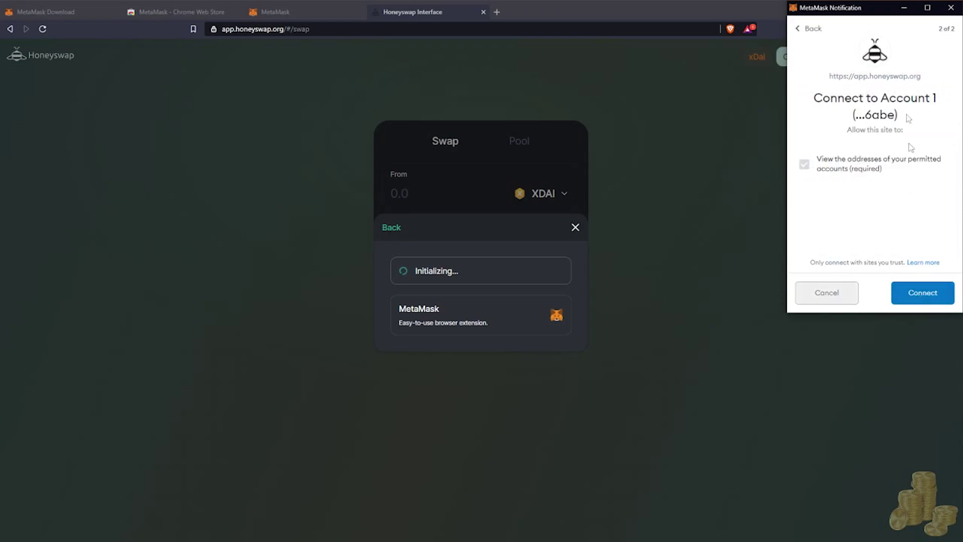
pyautogui.click(947, 296)
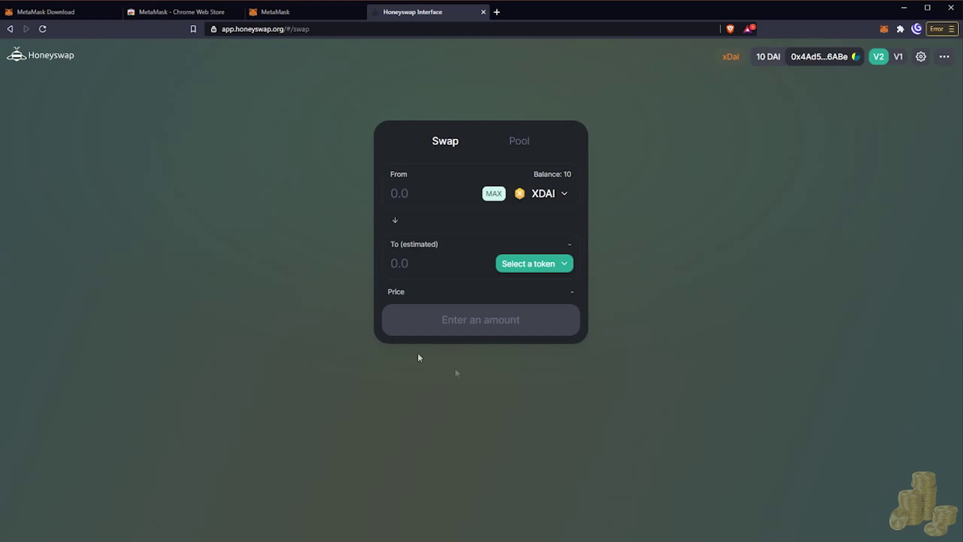
# Open the Honeyswap Info analytics site and browse its full Tokens list.
pyautogui.click(945, 56)
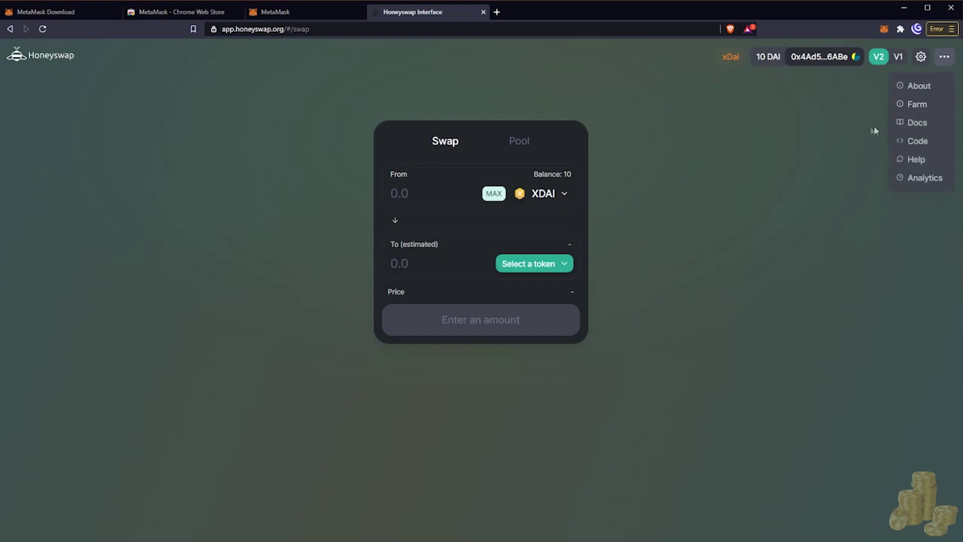
pyautogui.click(916, 178)
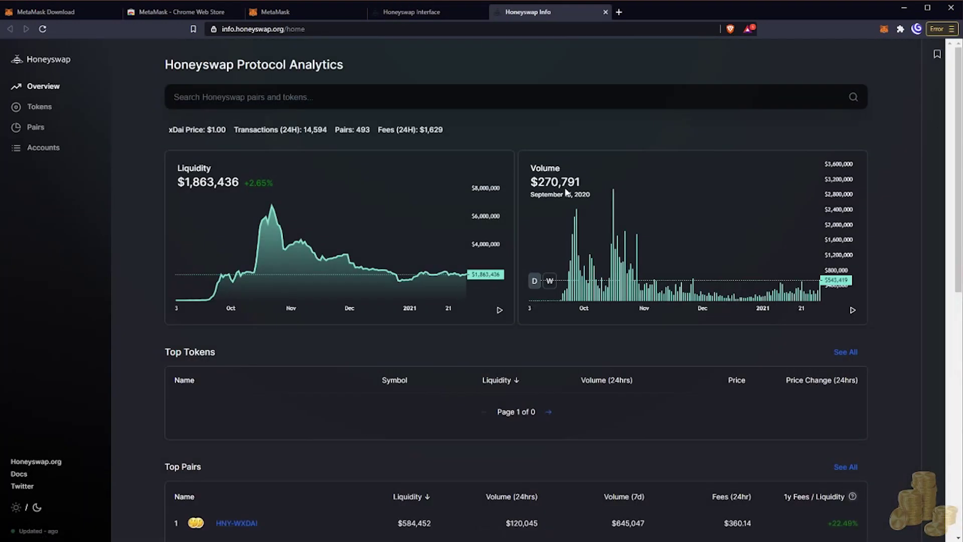
pyautogui.scroll(-2, 473, 336)
pyautogui.scroll(-2, 474, 336)
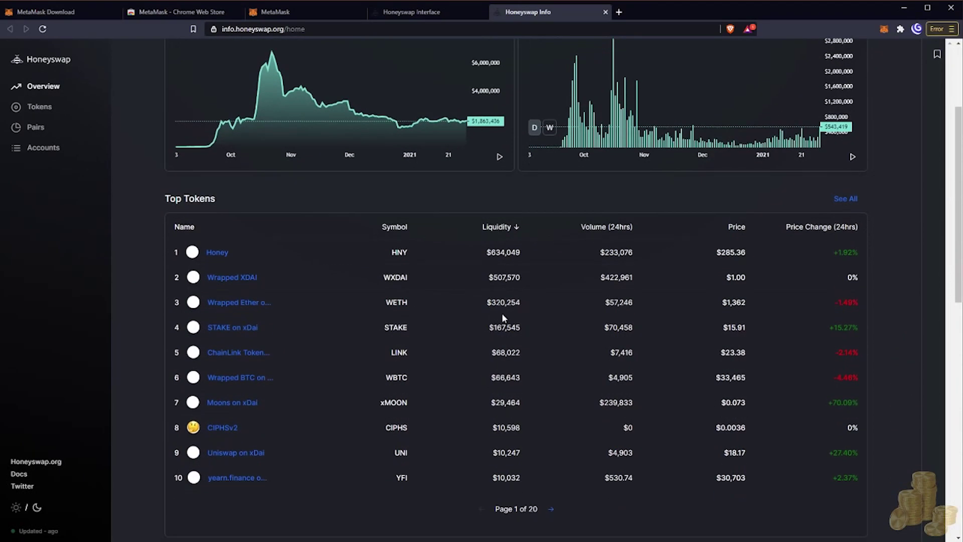
pyautogui.scroll(-1, 474, 335)
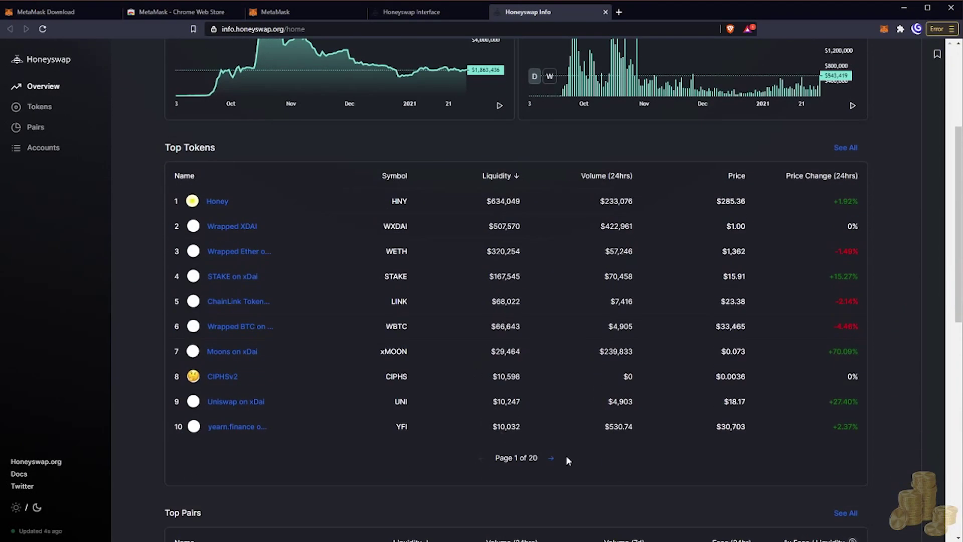
pyautogui.scroll(3, 567, 456)
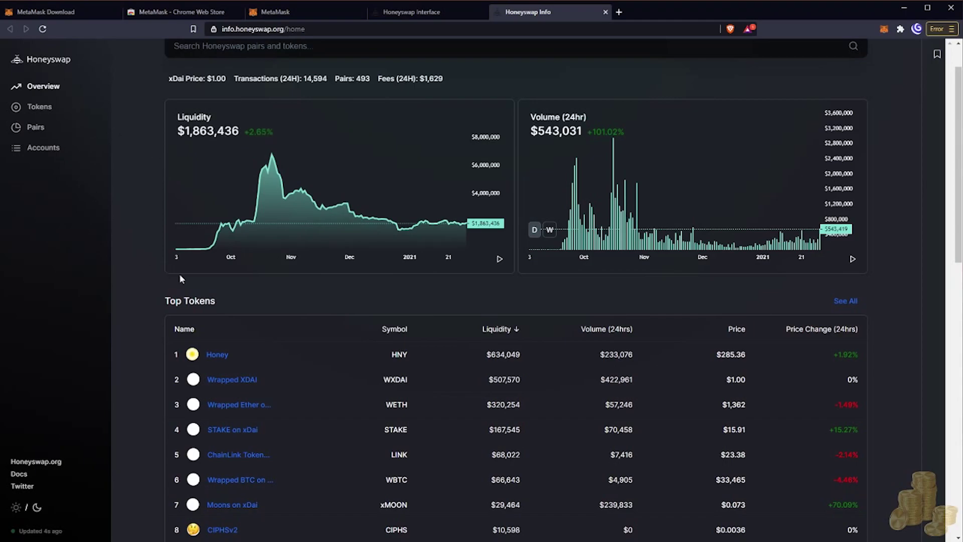
pyautogui.click(39, 106)
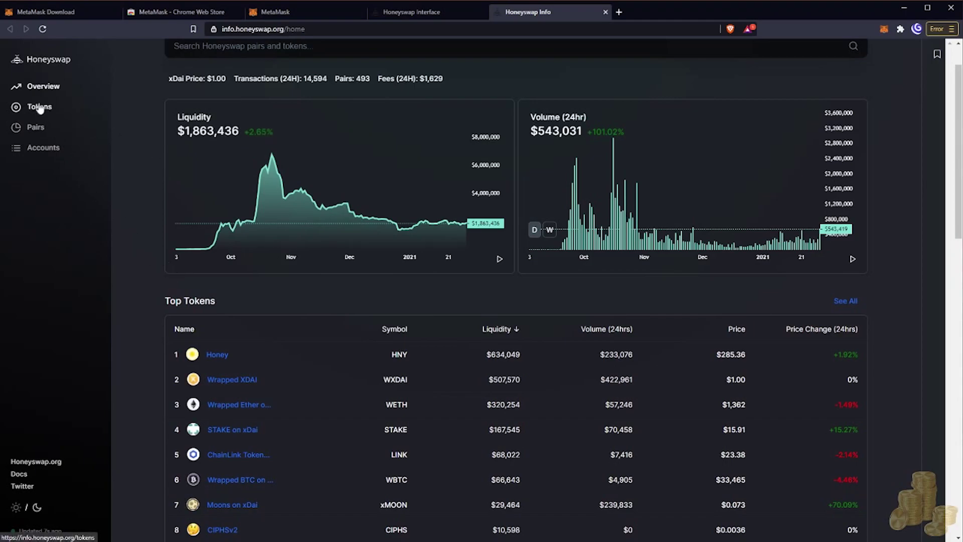
pyautogui.scroll(-8, 514, 292)
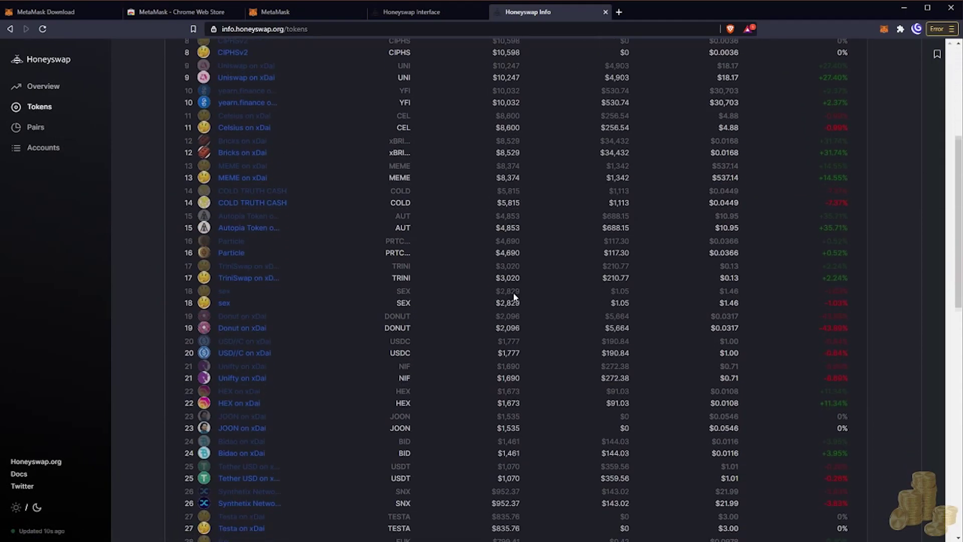
pyautogui.scroll(8, 514, 292)
pyautogui.scroll(-5, 513, 292)
pyautogui.scroll(5, 513, 292)
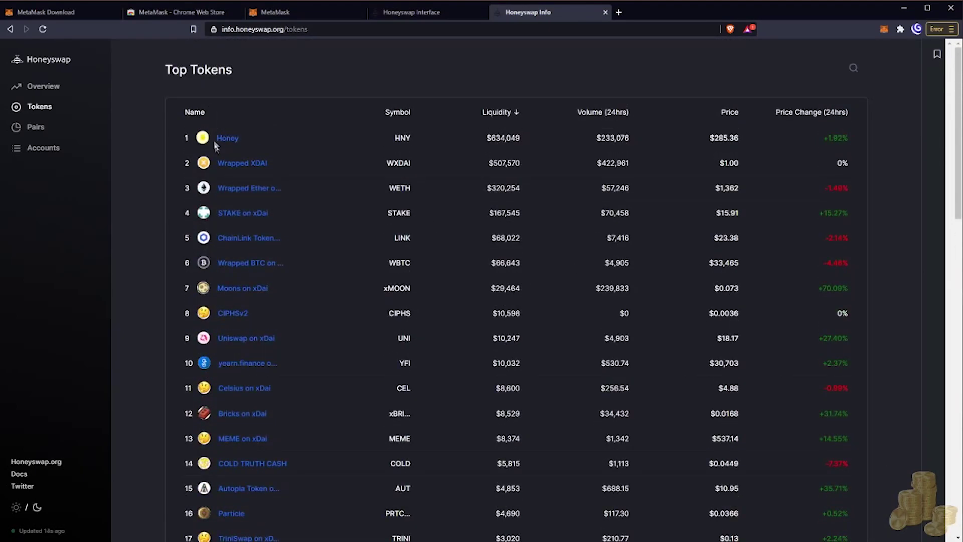
# Sort tokens by 24-hour price change both ways, check Top Pairs, then return to Tokens.
pyautogui.click(823, 113)
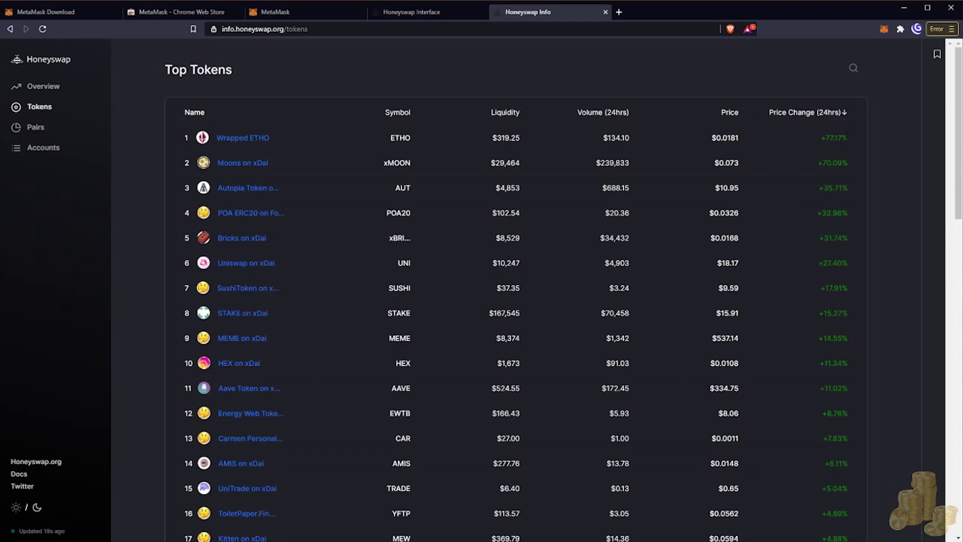
pyautogui.click(817, 114)
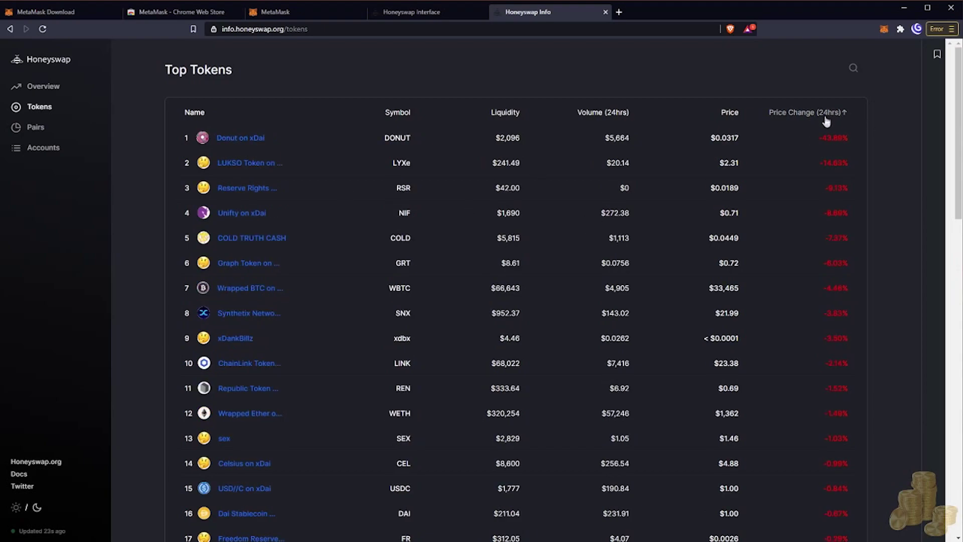
pyautogui.click(810, 114)
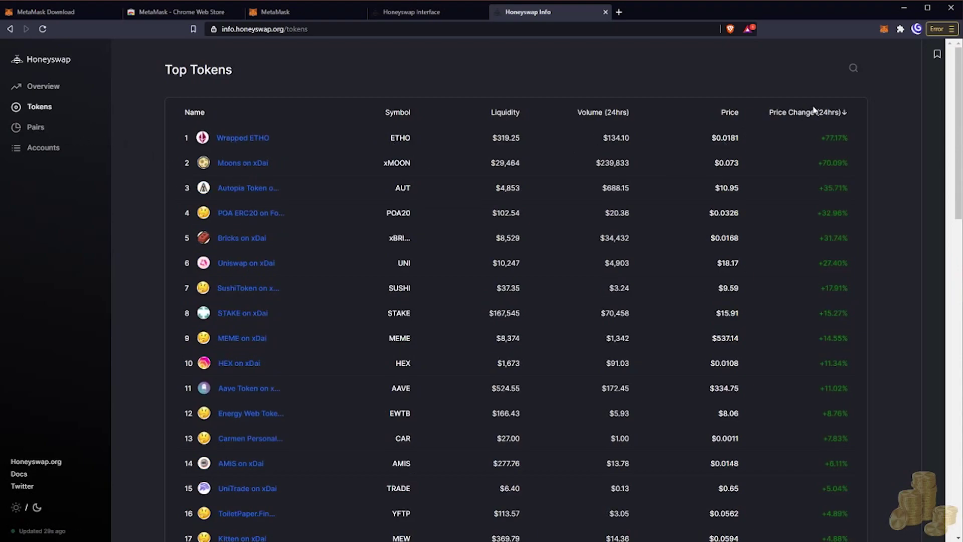
pyautogui.click(32, 129)
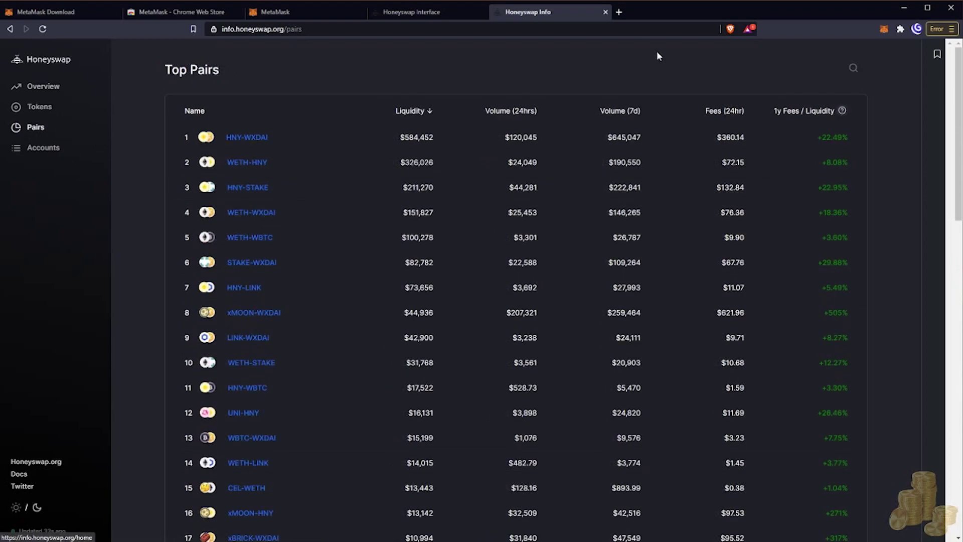
pyautogui.click(38, 111)
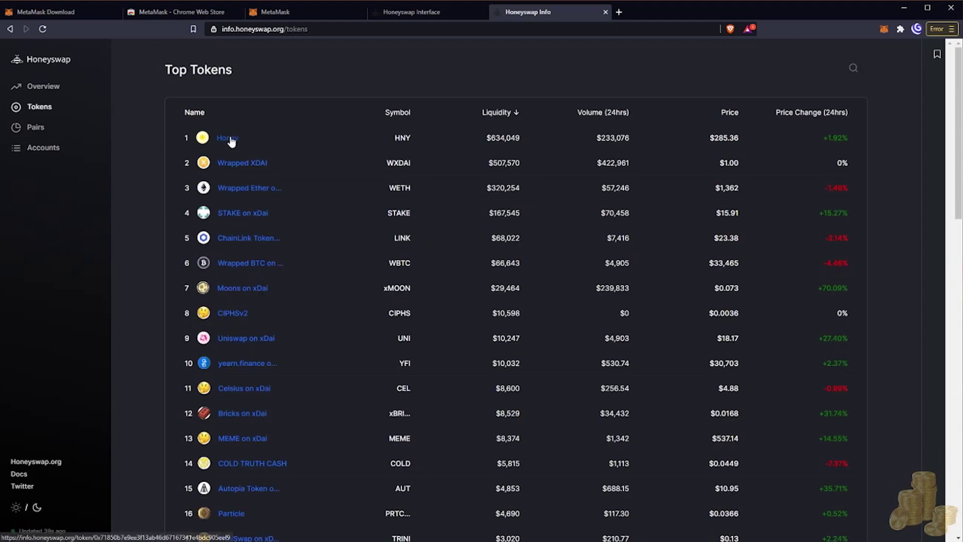
# Enter 5 XDAI as the From amount and select HNY as the token to receive.
pyautogui.click(441, 11)
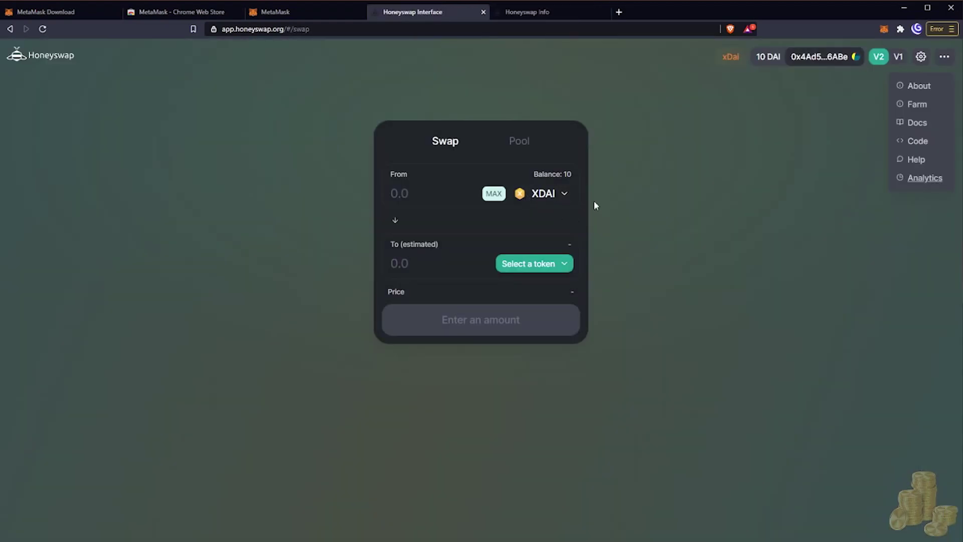
pyautogui.click(429, 195)
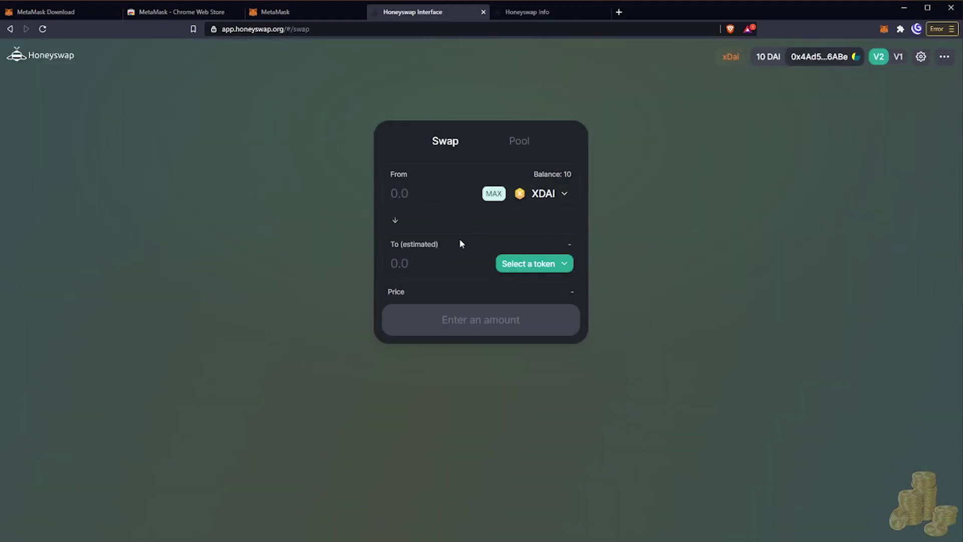
pyautogui.write('5')
pyautogui.click(548, 270)
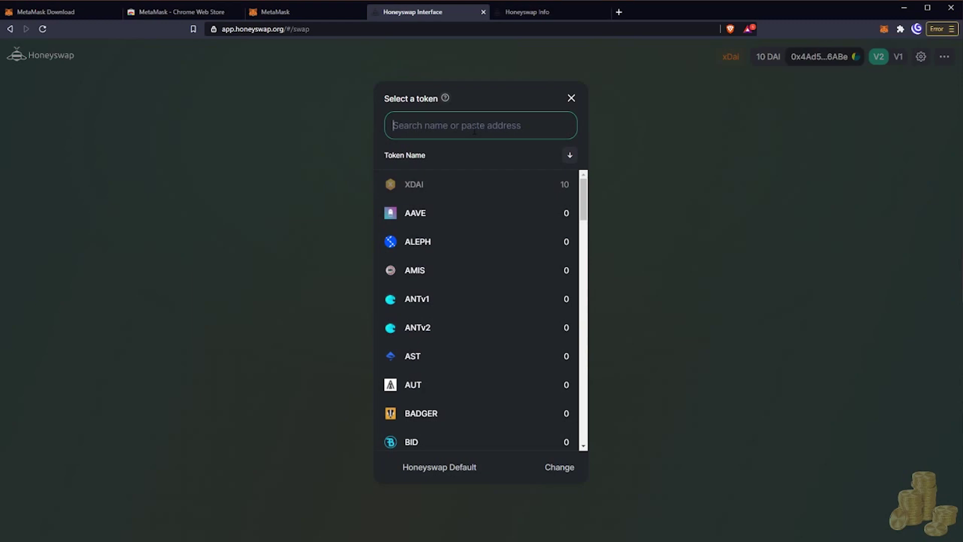
pyautogui.write('HNY')
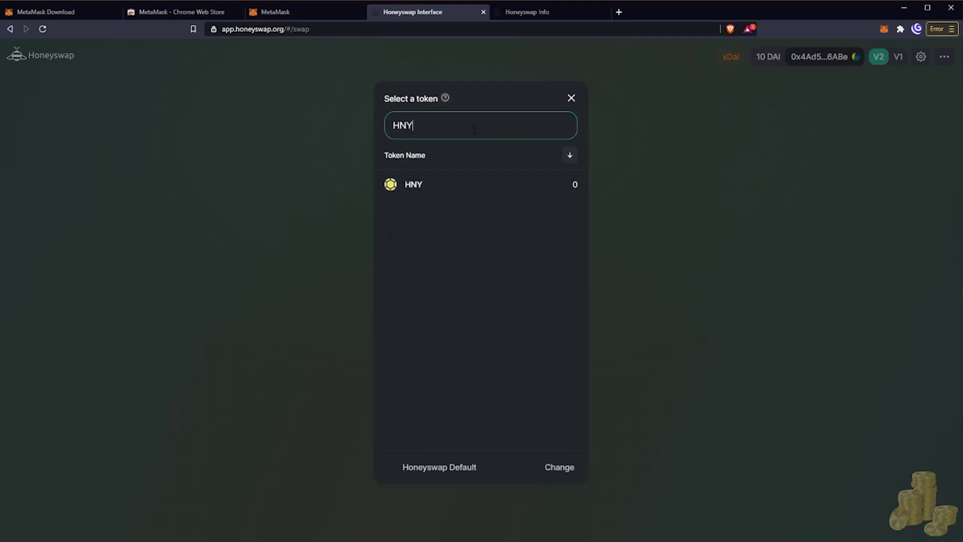
pyautogui.click(439, 185)
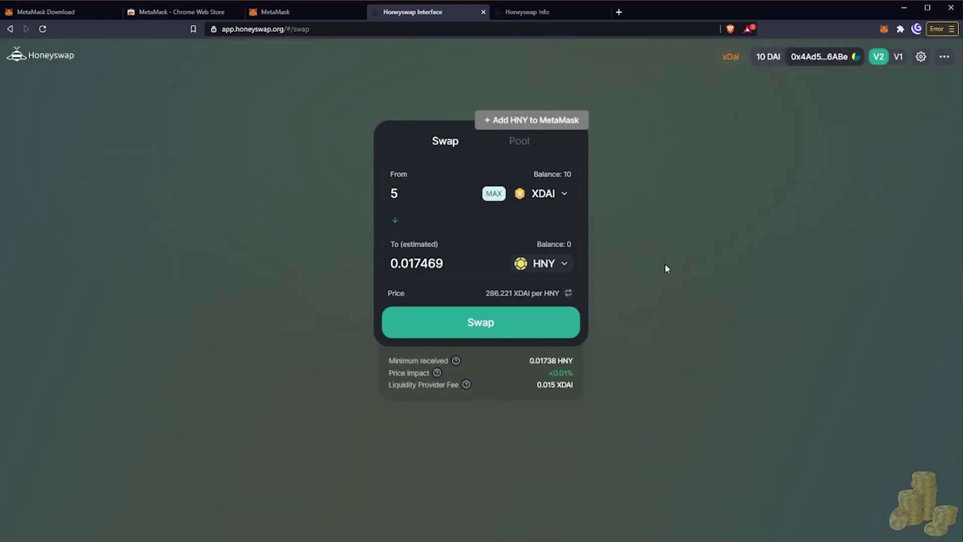
pyautogui.click(407, 191)
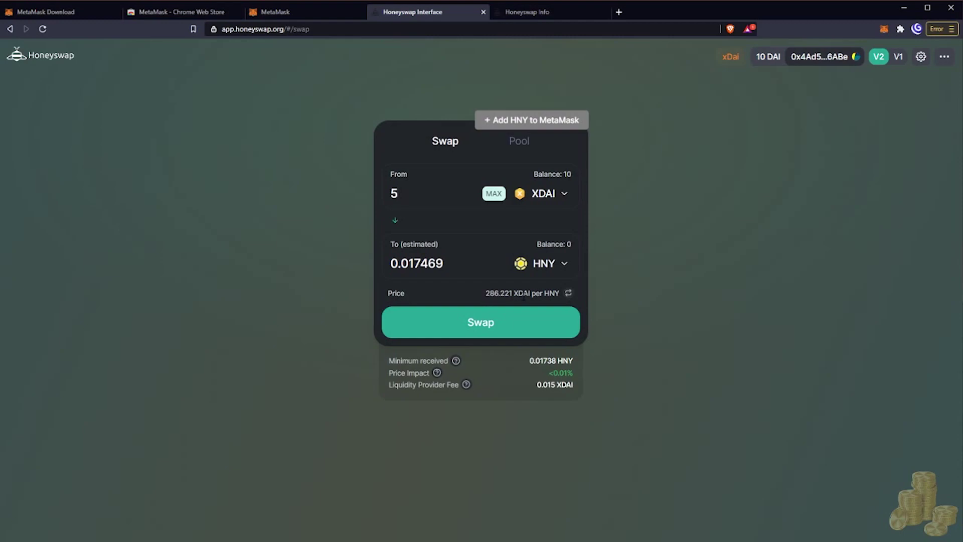
# Toggle the price between HNY per XDAI and XDAI per HNY, then review the swap.
pyautogui.click(569, 294)
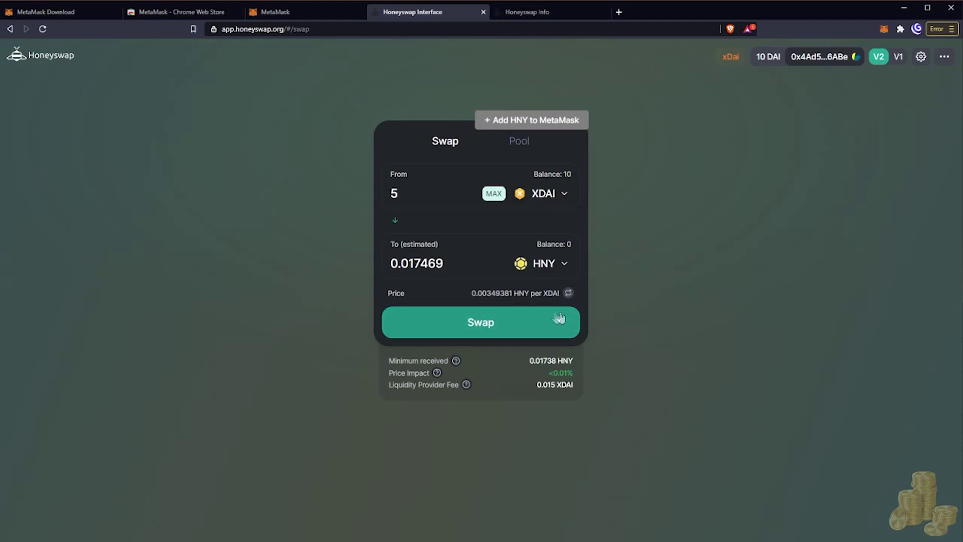
pyautogui.click(569, 294)
pyautogui.click(569, 294)
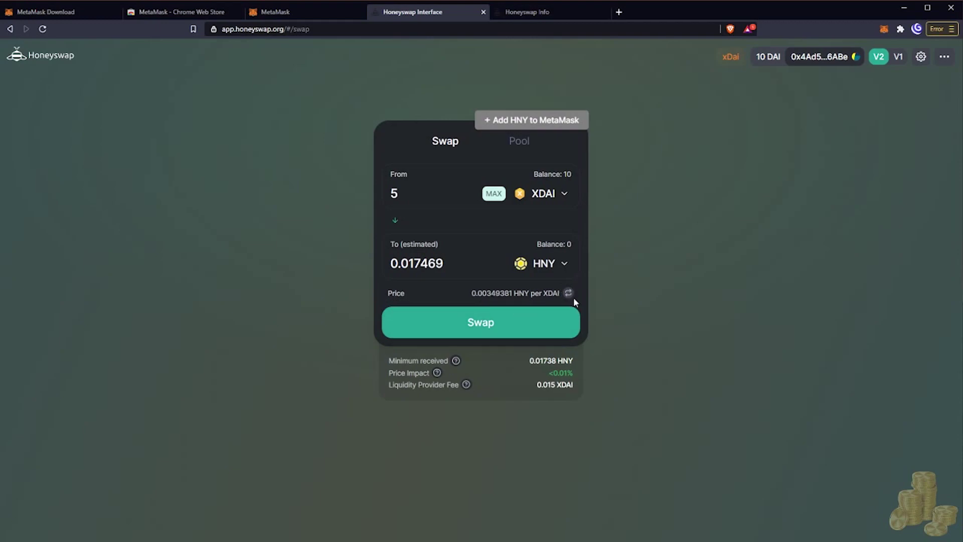
pyautogui.click(569, 293)
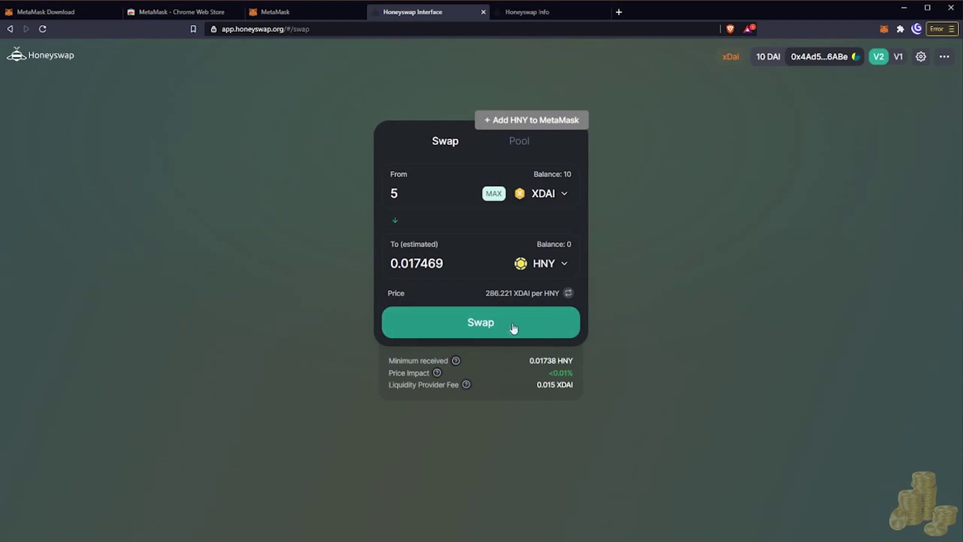
pyautogui.click(483, 331)
# Confirm the 5 XDAI to HNY swap in MetaMask after checking the gas price and fee.
pyautogui.click(492, 374)
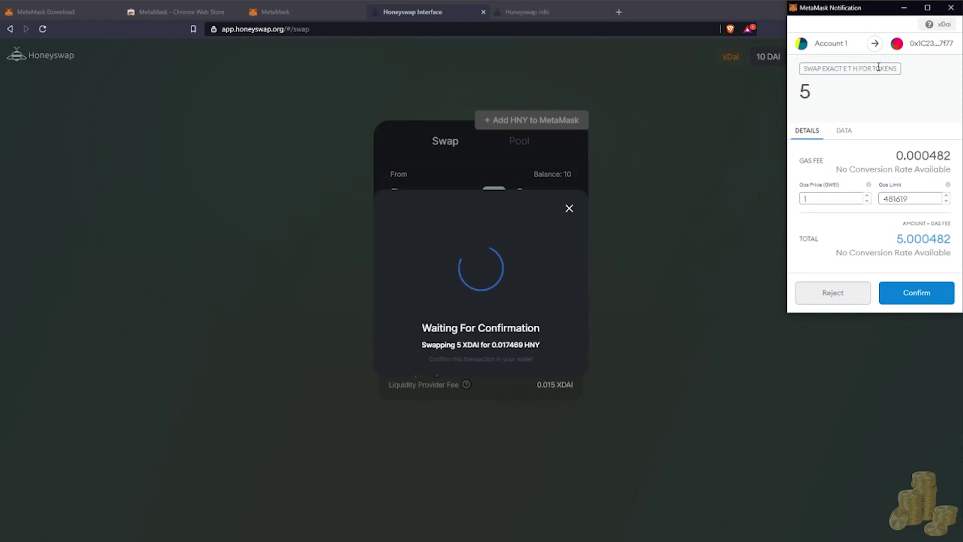
pyautogui.doubleClick(828, 199)
pyautogui.moveTo(932, 242); pyautogui.dragTo(959, 243)
pyautogui.click(919, 296)
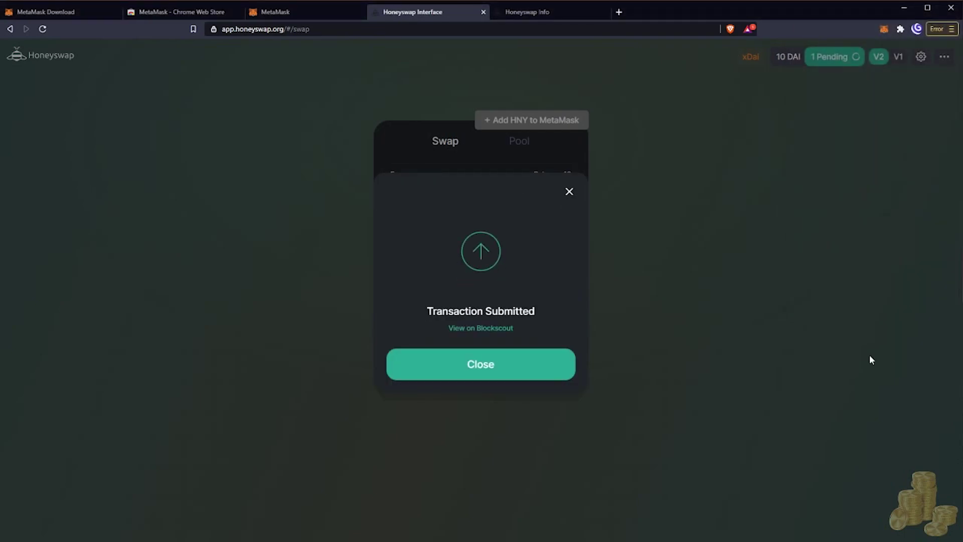
pyautogui.click(543, 376)
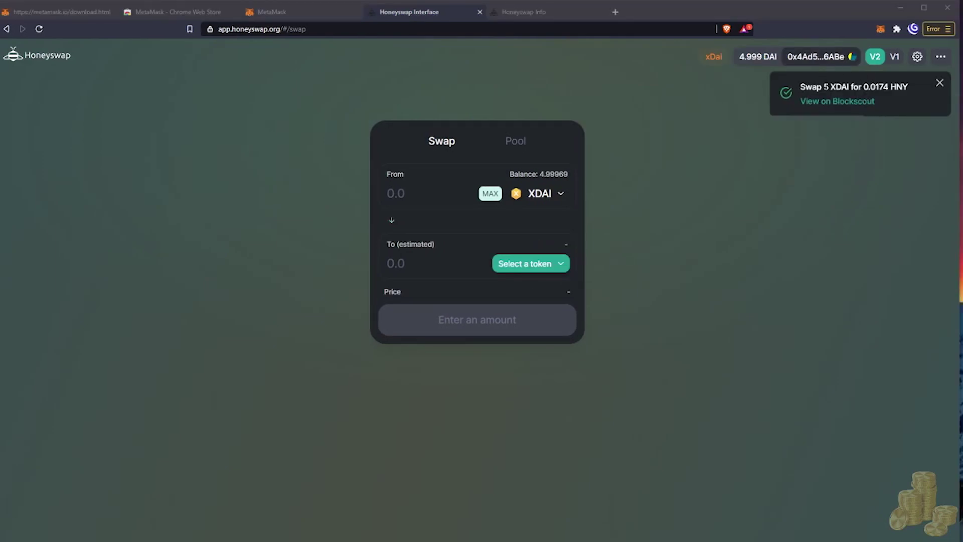
# Inspect the swap on Blockscout, with 5 WXDAI and 0.01746 HNY transfers, then return to Honeyswap.
pyautogui.click(844, 101)
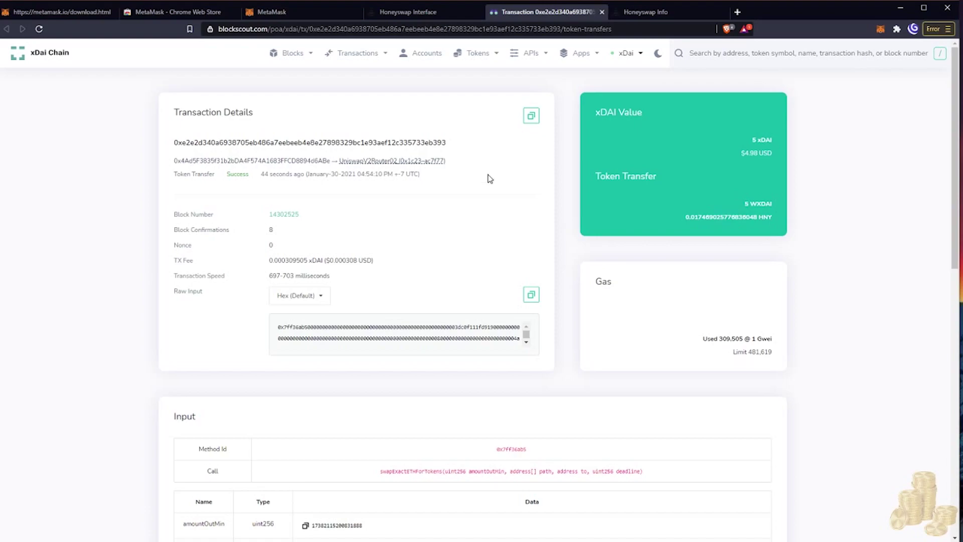
pyautogui.scroll(-9, 487, 181)
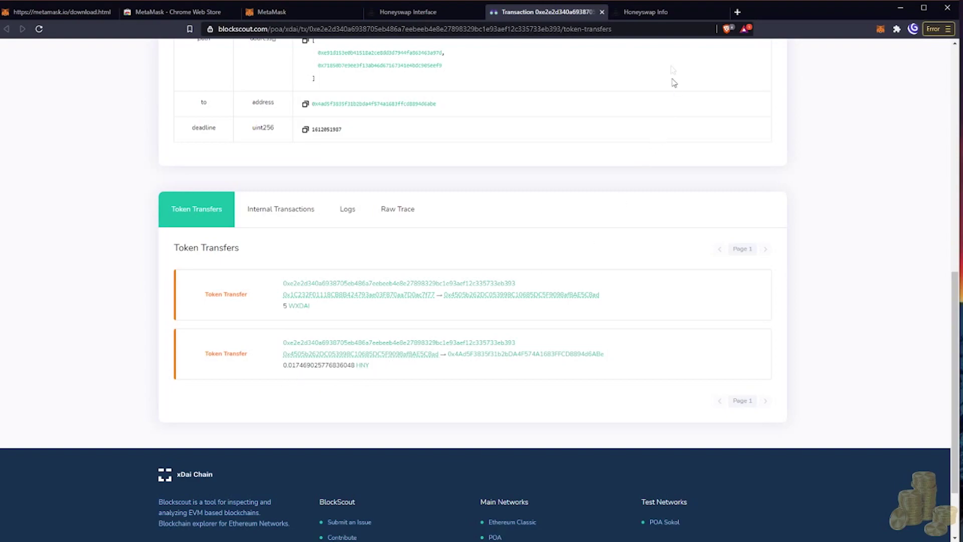
pyautogui.click(451, 15)
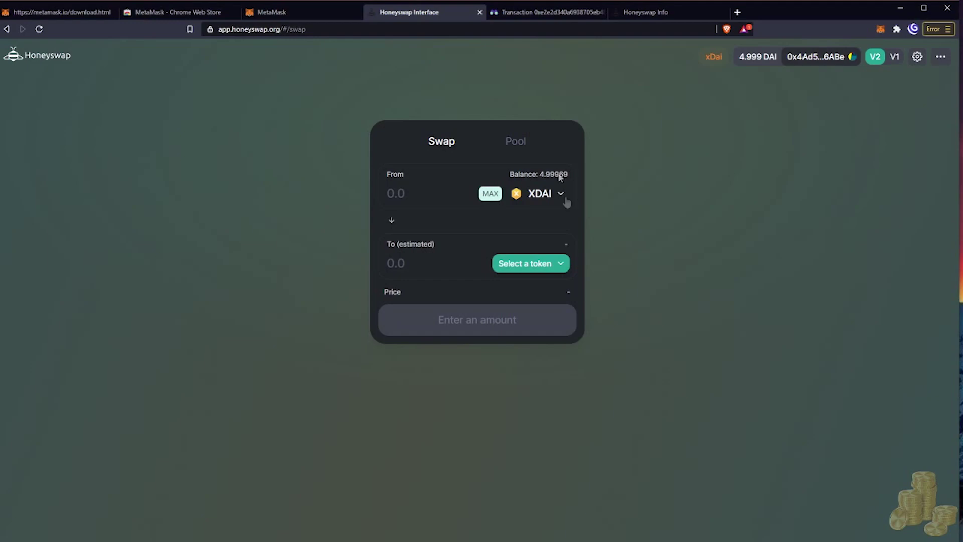
# After a quick look at the wallet, pick HNY as the token to receive.
pyautogui.click(882, 30)
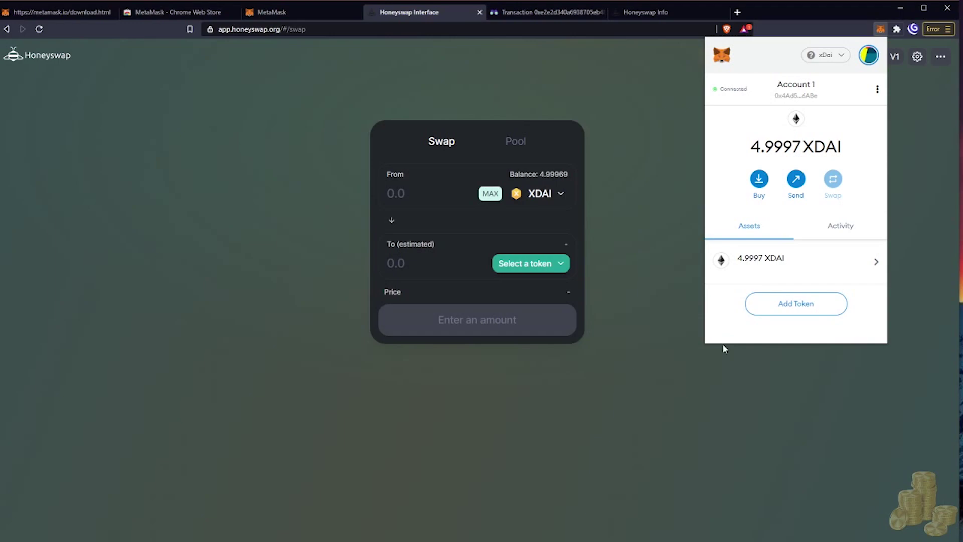
pyautogui.click(663, 308)
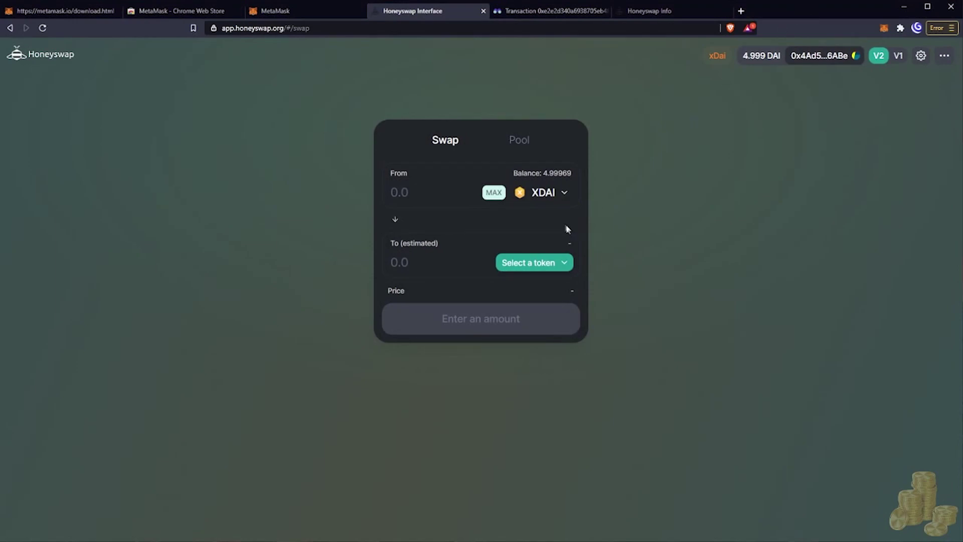
pyautogui.click(538, 265)
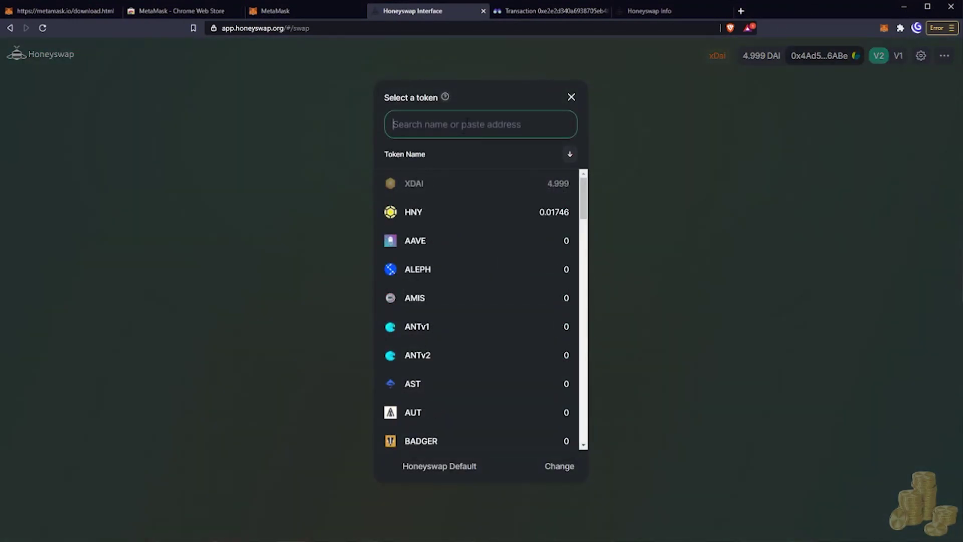
pyautogui.write('hny')
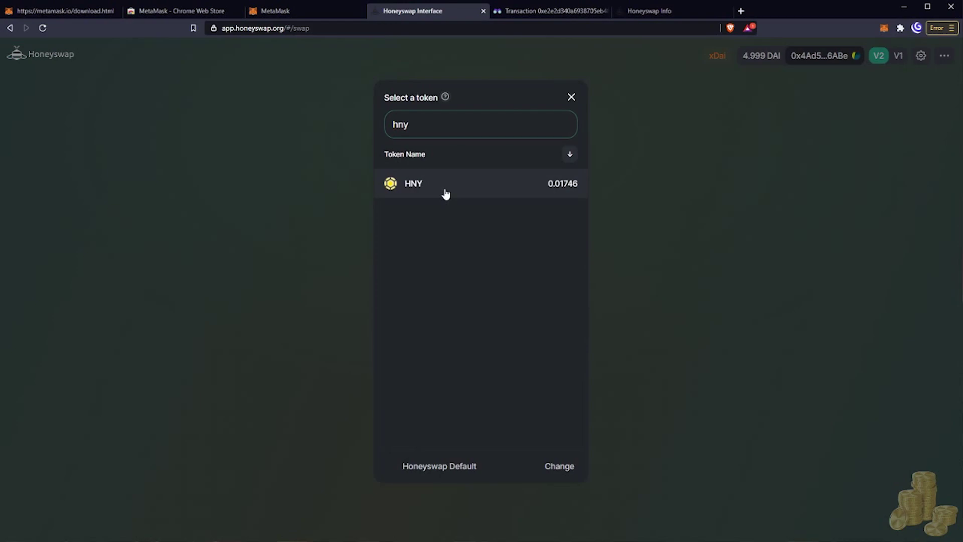
pyautogui.click(445, 189)
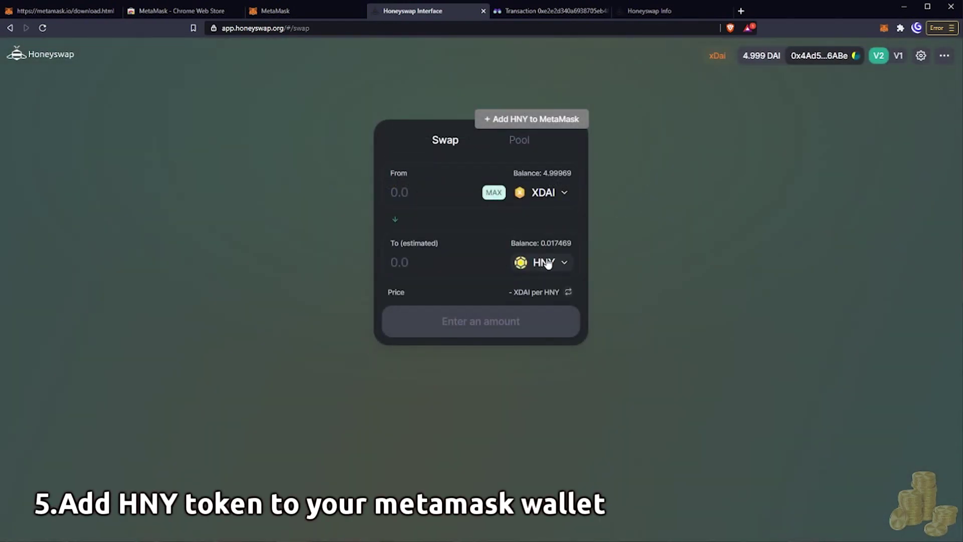
# Add HNY to MetaMask and verify the 0.017 HNY balance among the assets.
pyautogui.click(537, 121)
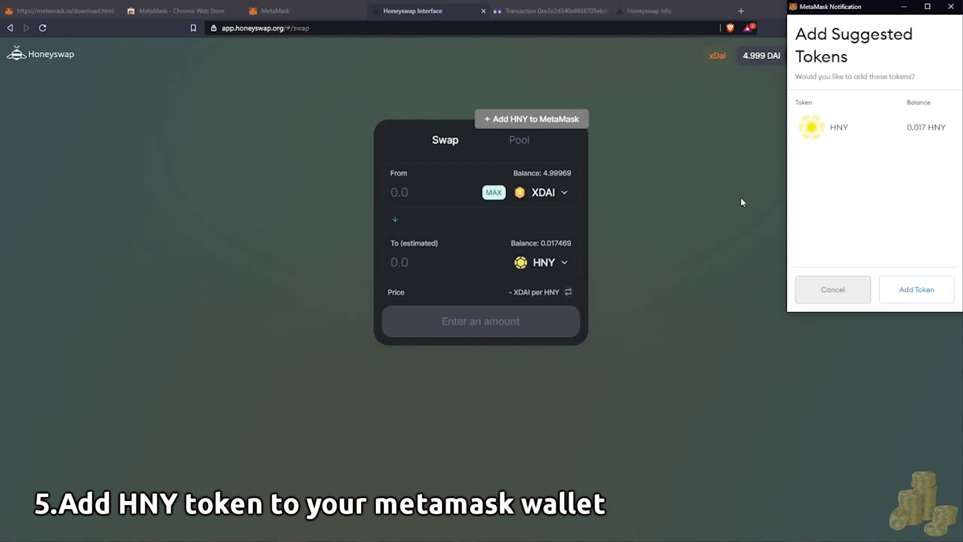
pyautogui.click(903, 295)
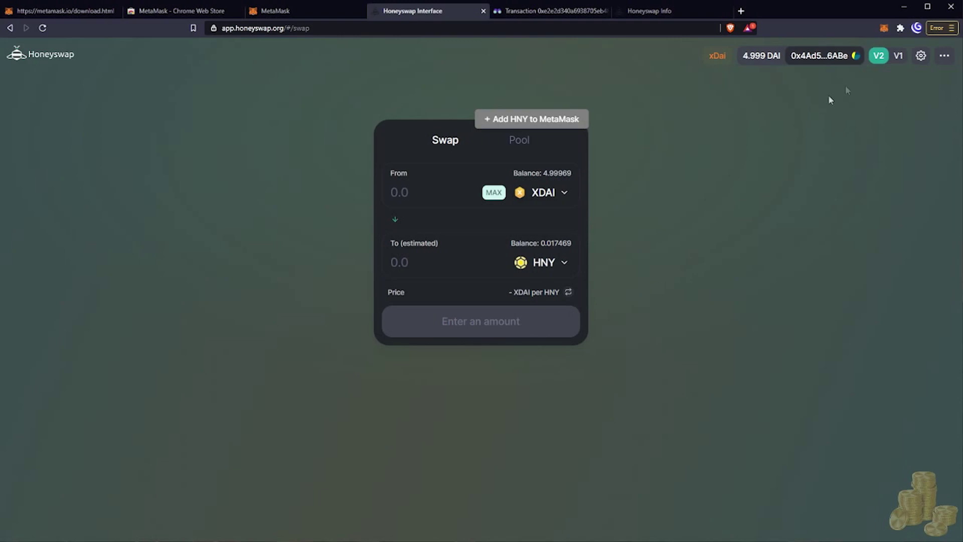
pyautogui.click(884, 28)
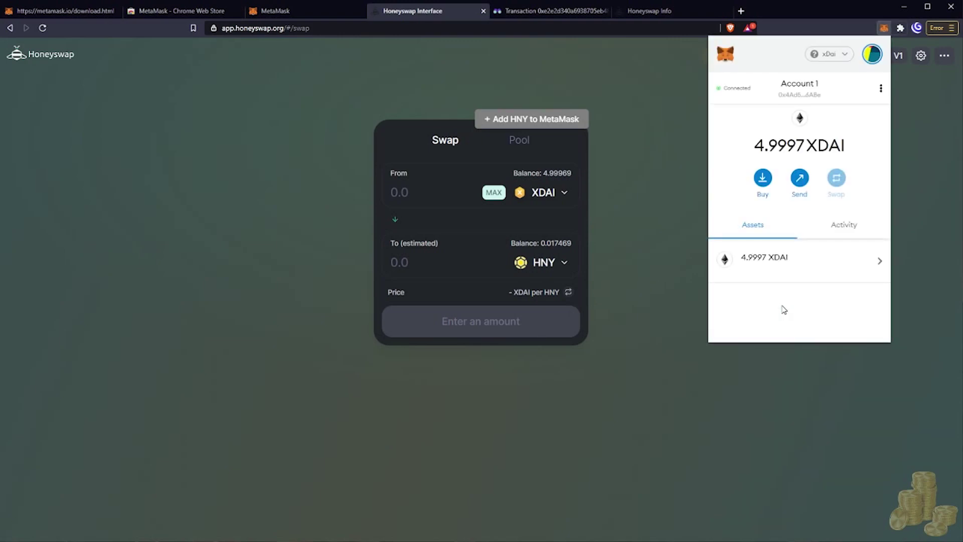
pyautogui.scroll(-1, 807, 226)
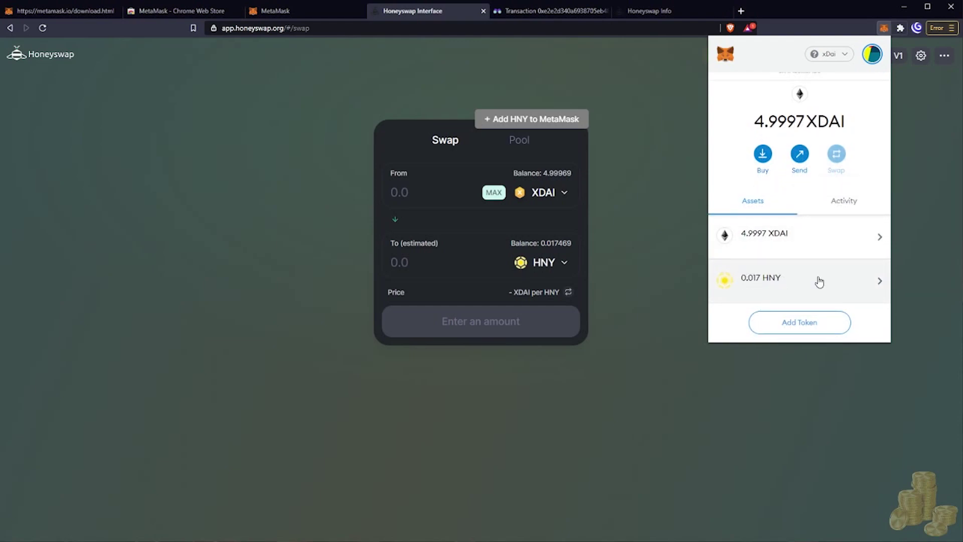
pyautogui.click(649, 276)
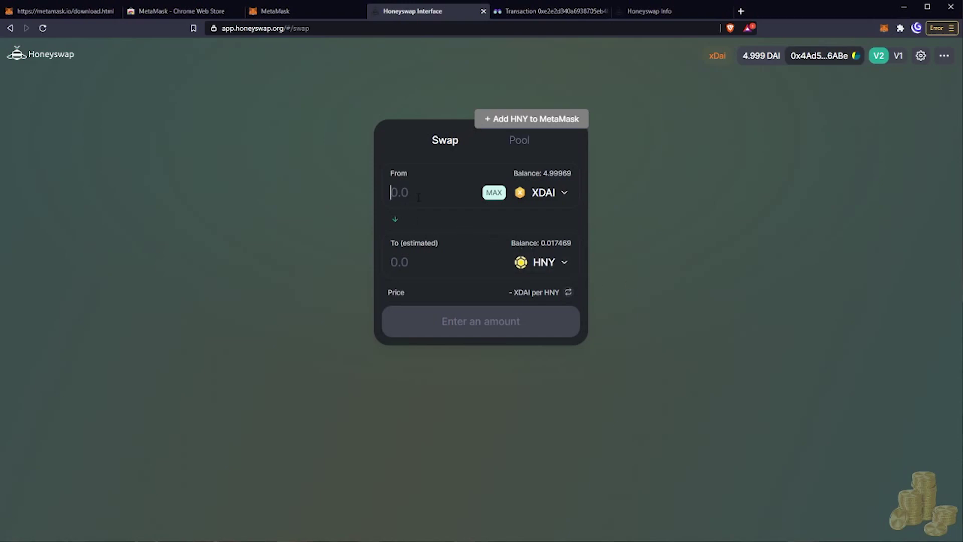
# Swap 1 XDAI for about 0.0628 STAKE, approving the transaction in MetaMask.
pyautogui.write('1')
pyautogui.click(549, 260)
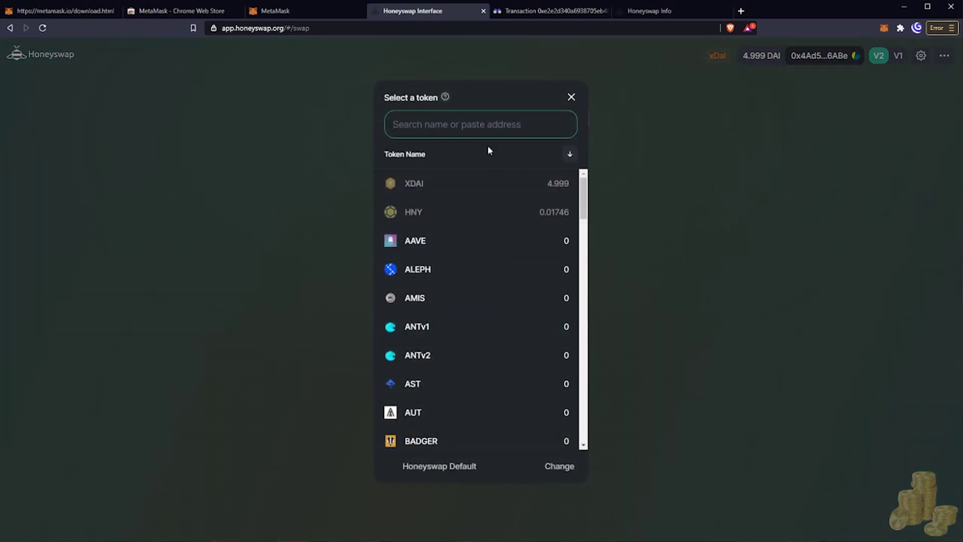
pyautogui.write('stake')
pyautogui.click(474, 183)
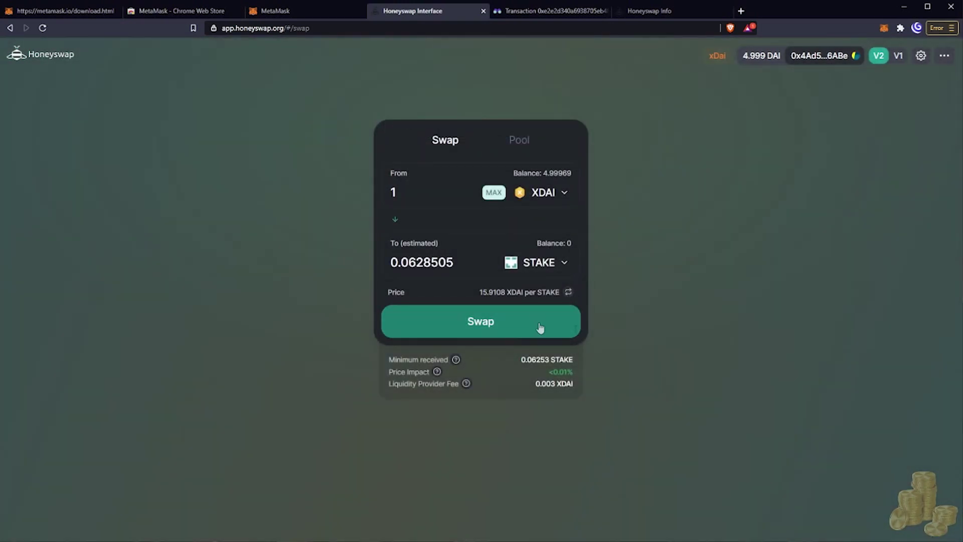
pyautogui.click(540, 329)
pyautogui.click(532, 371)
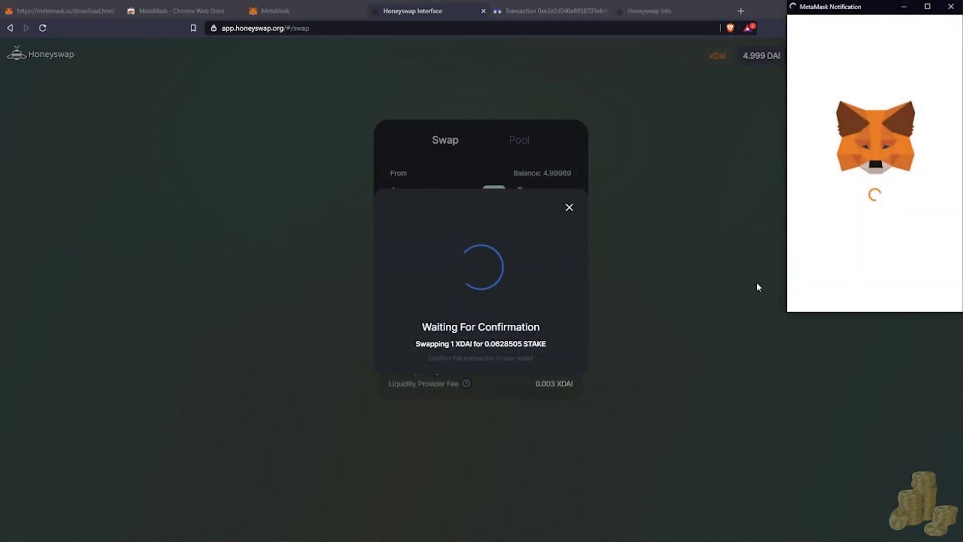
pyautogui.click(920, 295)
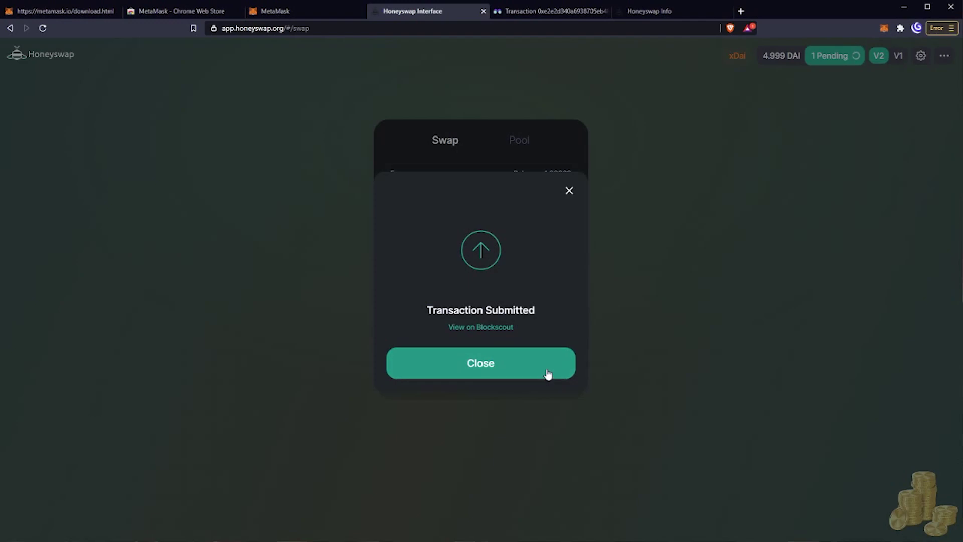
pyautogui.click(549, 374)
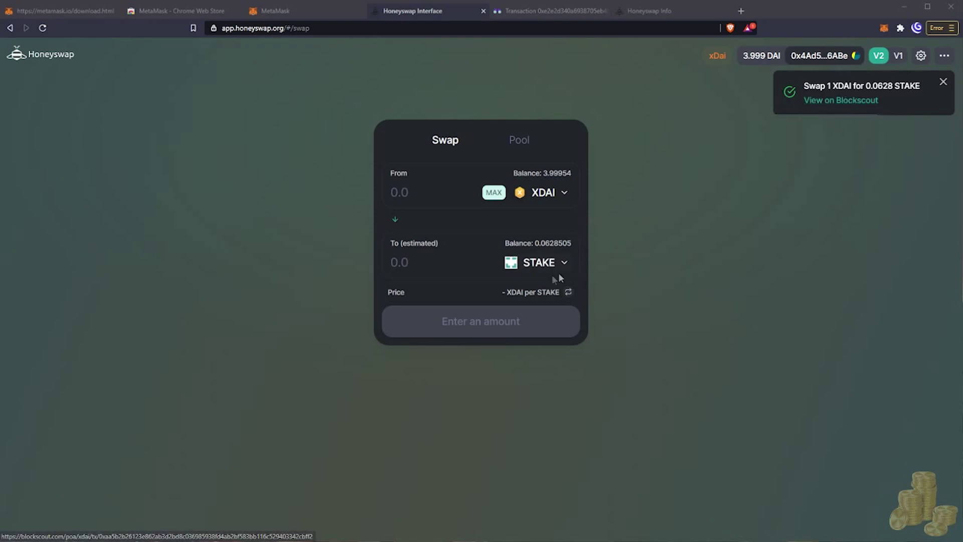
# Check the wallet's assets, then open the connected account's address on Blockscout.
pyautogui.click(652, 248)
pyautogui.click(884, 27)
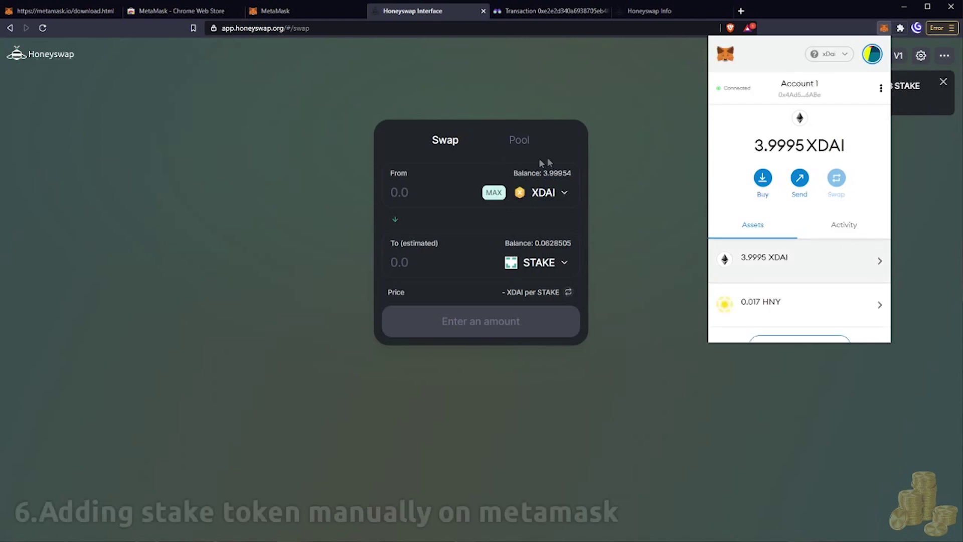
pyautogui.scroll(-1, 833, 255)
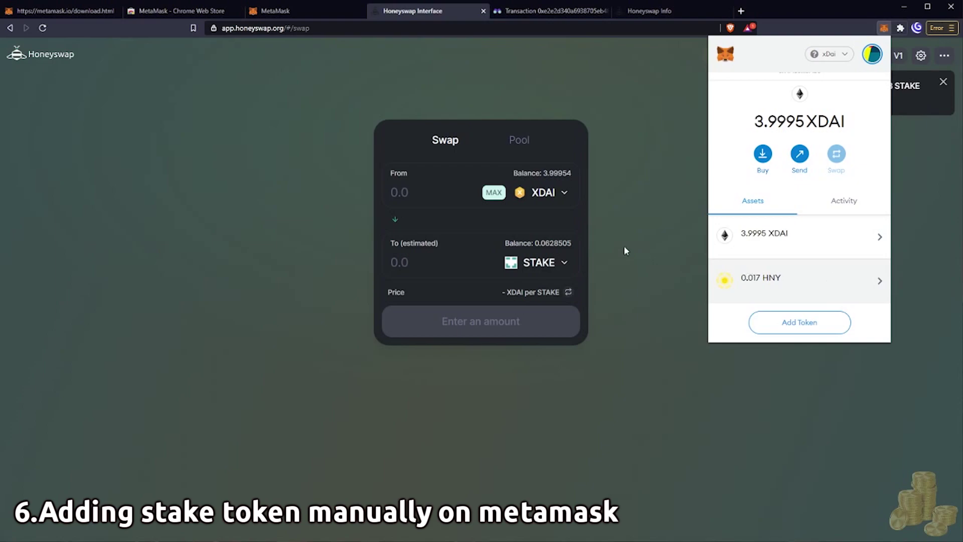
pyautogui.click(884, 27)
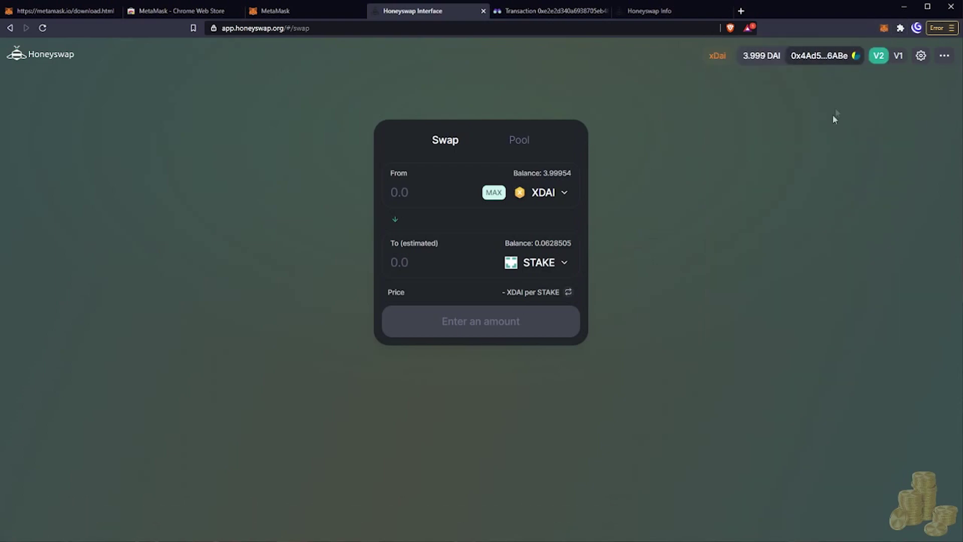
pyautogui.click(827, 59)
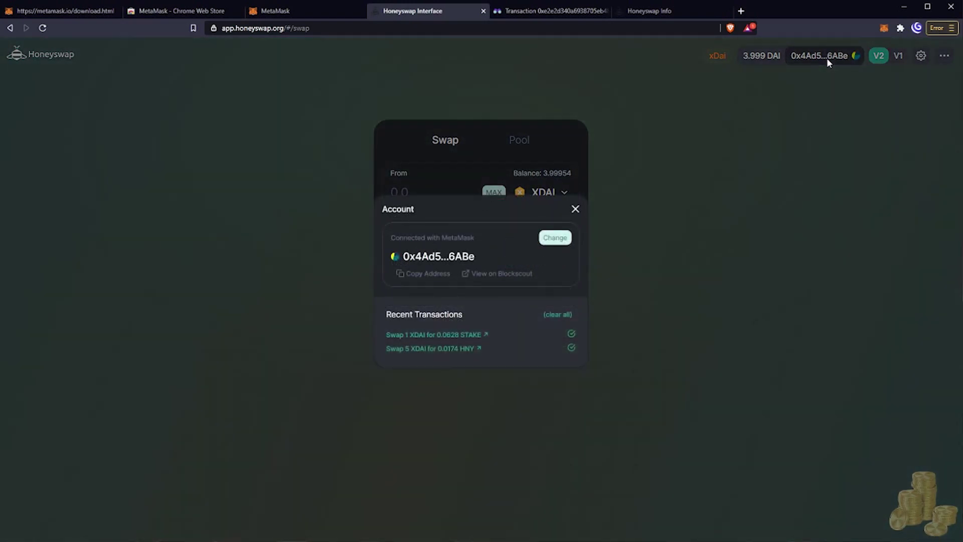
pyautogui.click(491, 275)
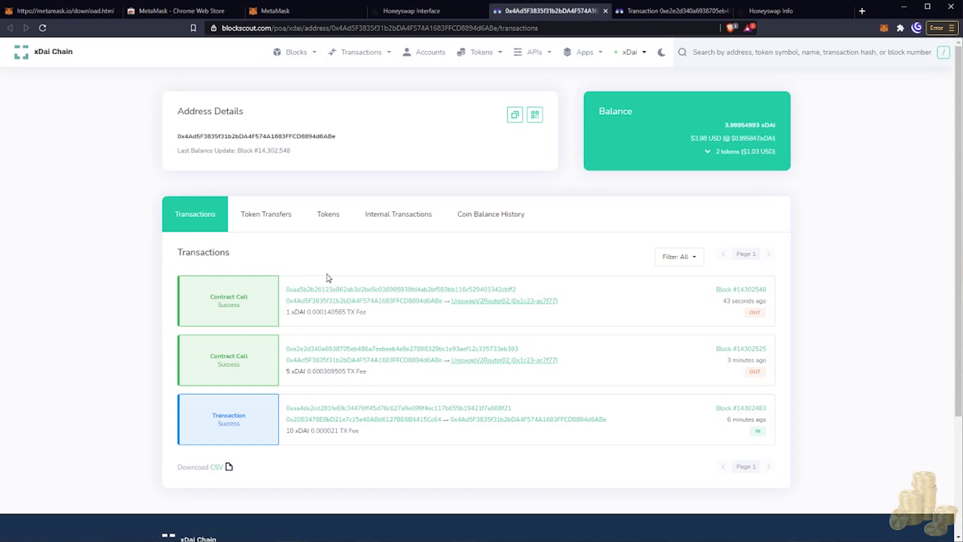
# List the address's token holdings on Blockscout and compare them with MetaMask's assets.
pyautogui.click(322, 222)
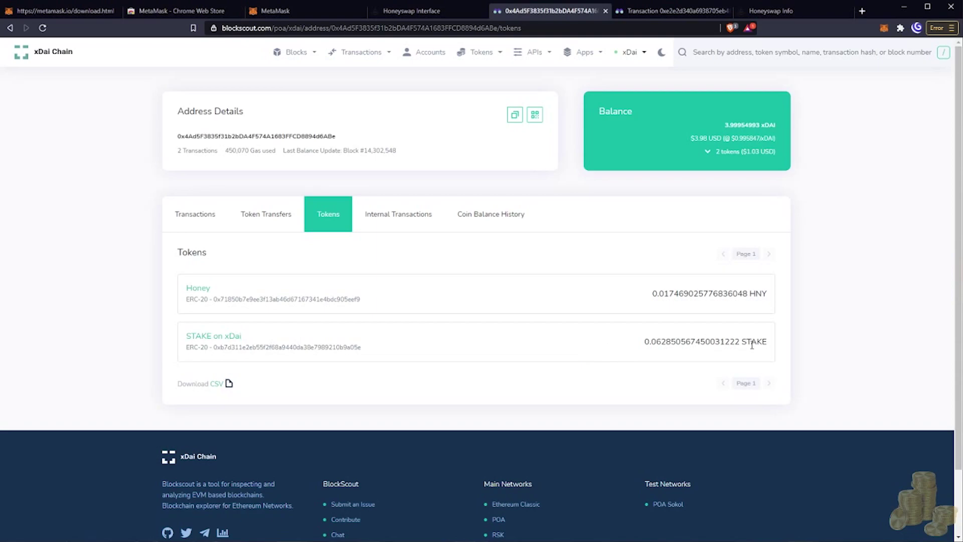
pyautogui.click(884, 28)
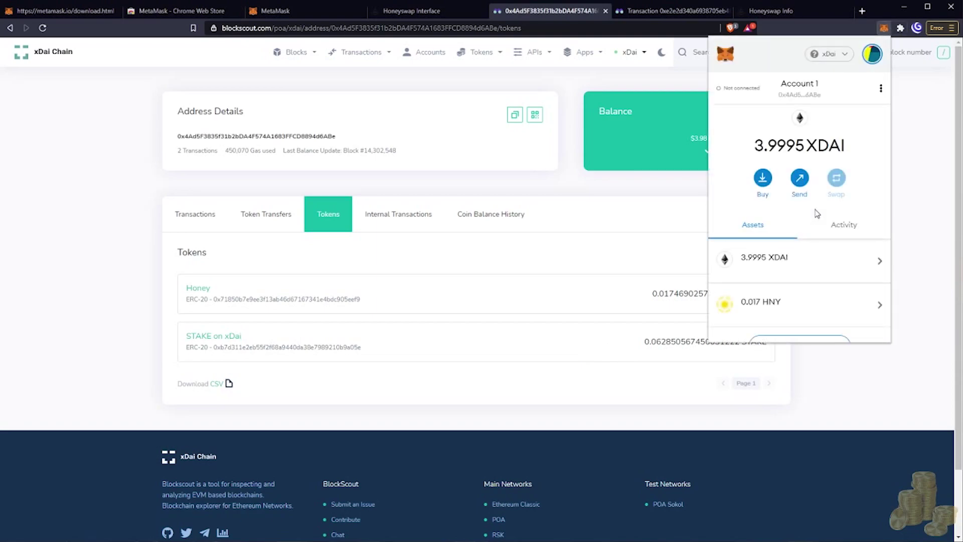
pyautogui.scroll(-1, 817, 213)
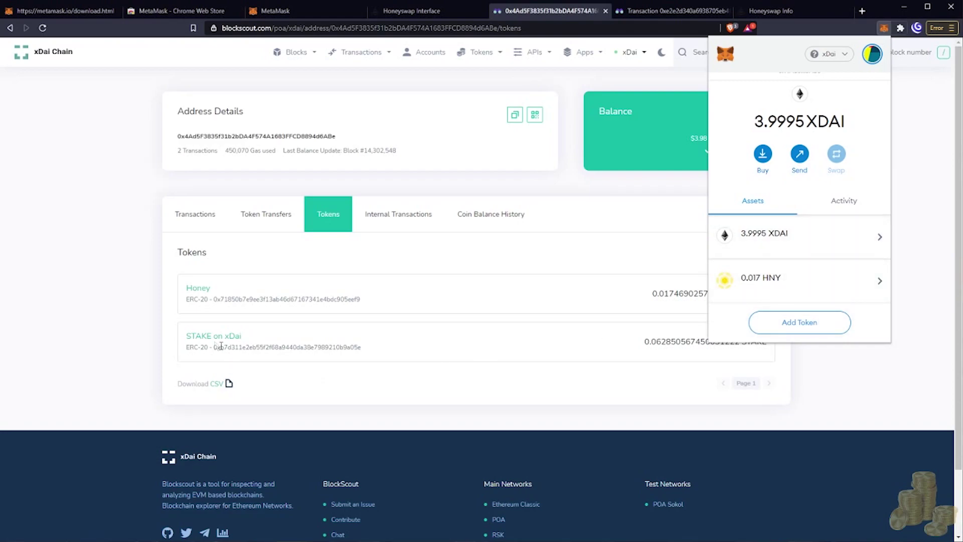
# Copy the STAKE on xDai contract address and reopen MetaMask.
pyautogui.moveTo(214, 348); pyautogui.dragTo(367, 352)
pyautogui.rightClick(350, 349)
pyautogui.click(360, 358)
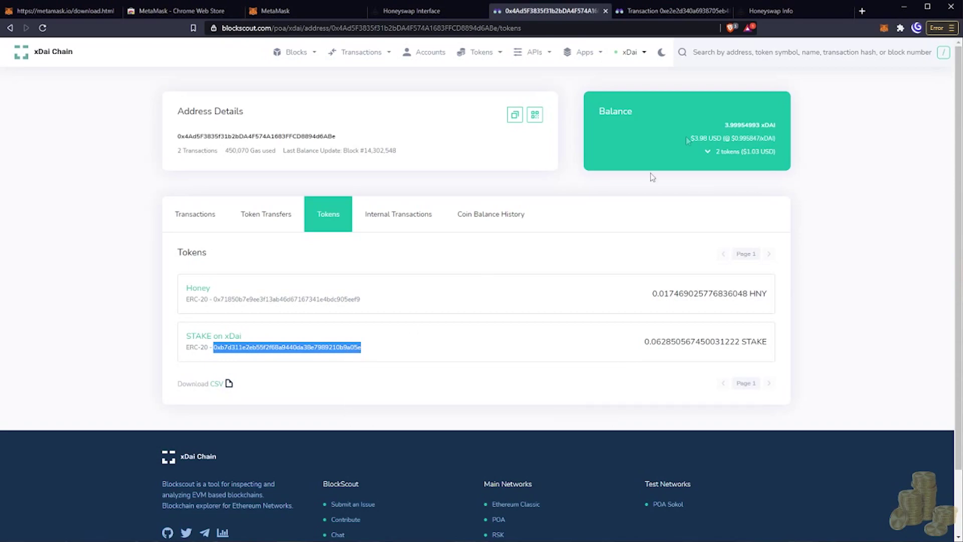
pyautogui.click(884, 27)
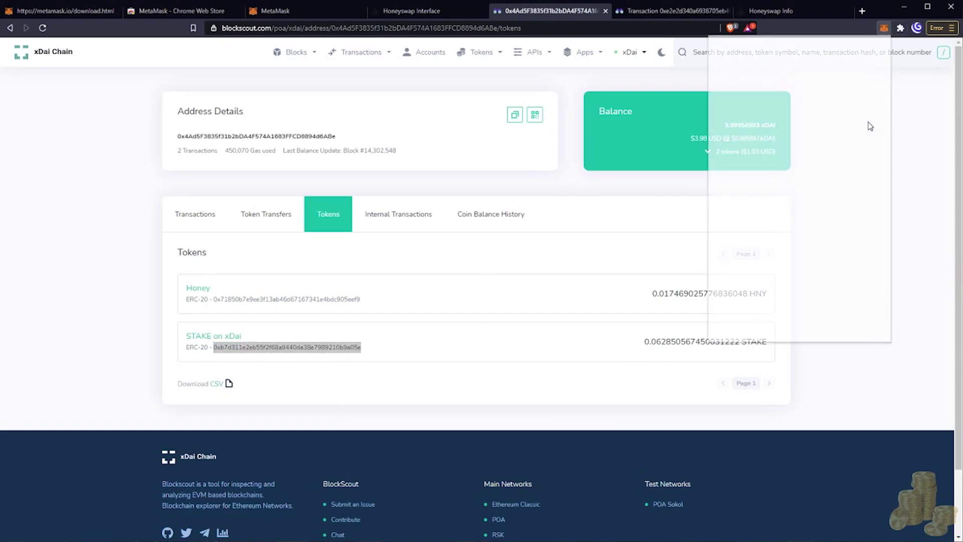
pyautogui.scroll(-1, 824, 231)
# Add STAKE as a custom token from the pasted contract address with 18 decimals.
pyautogui.click(824, 328)
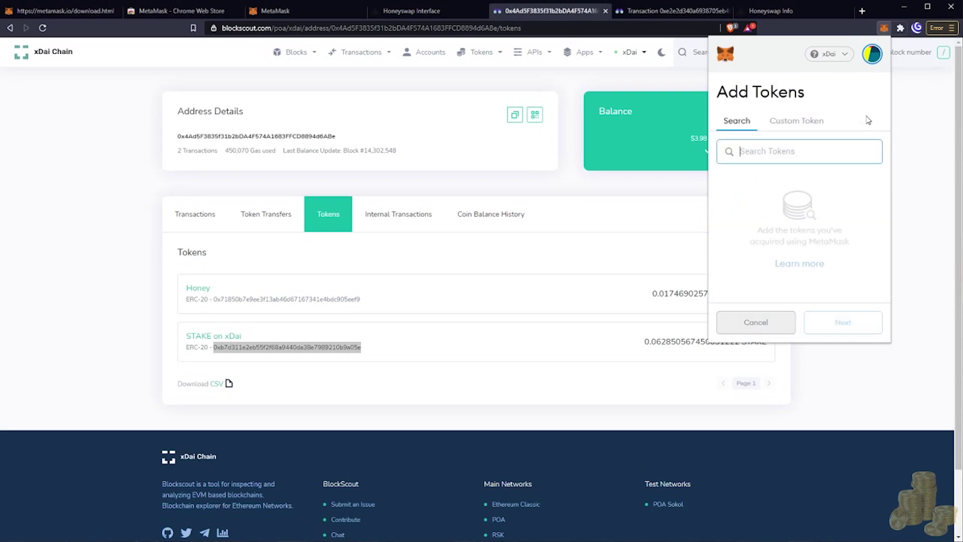
pyautogui.click(791, 125)
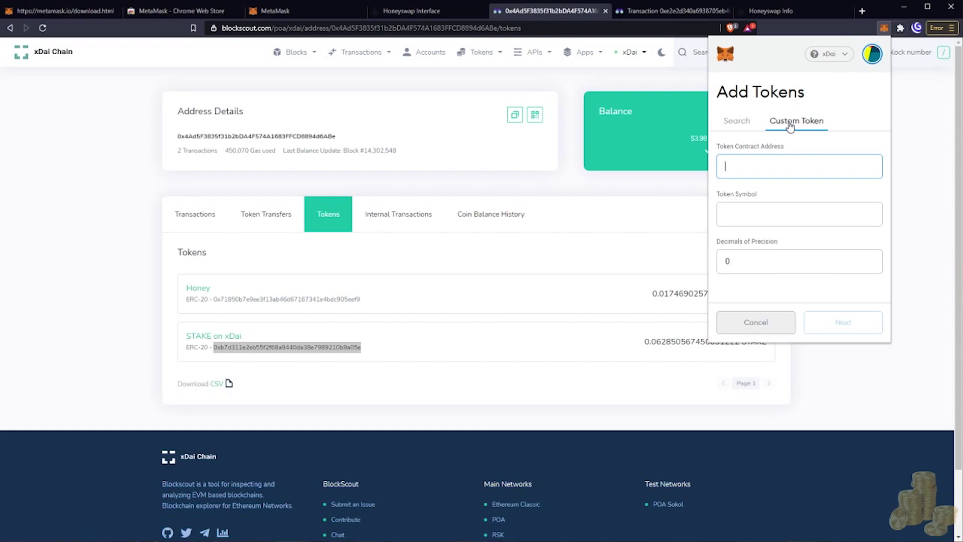
pyautogui.rightClick(735, 167)
pyautogui.click(760, 244)
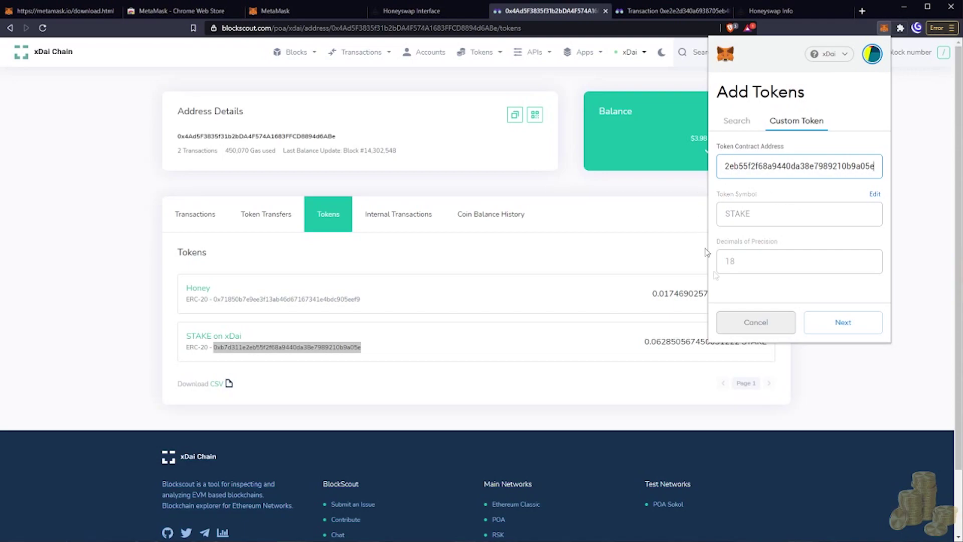
pyautogui.click(852, 336)
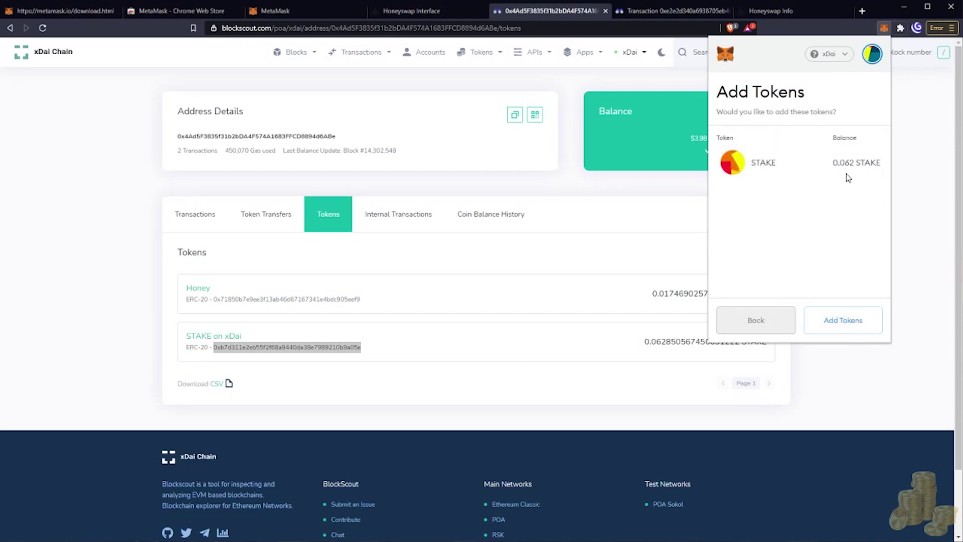
pyautogui.click(847, 325)
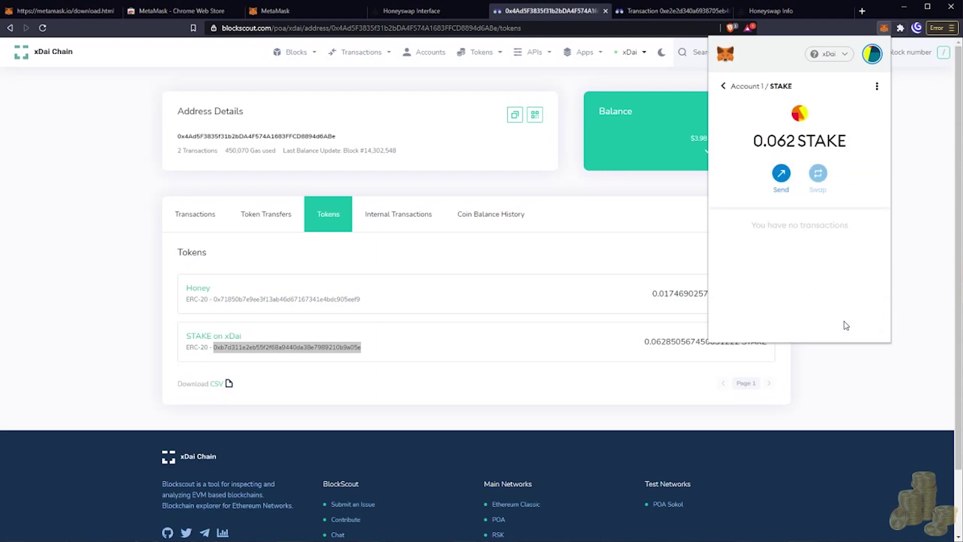
pyautogui.click(729, 86)
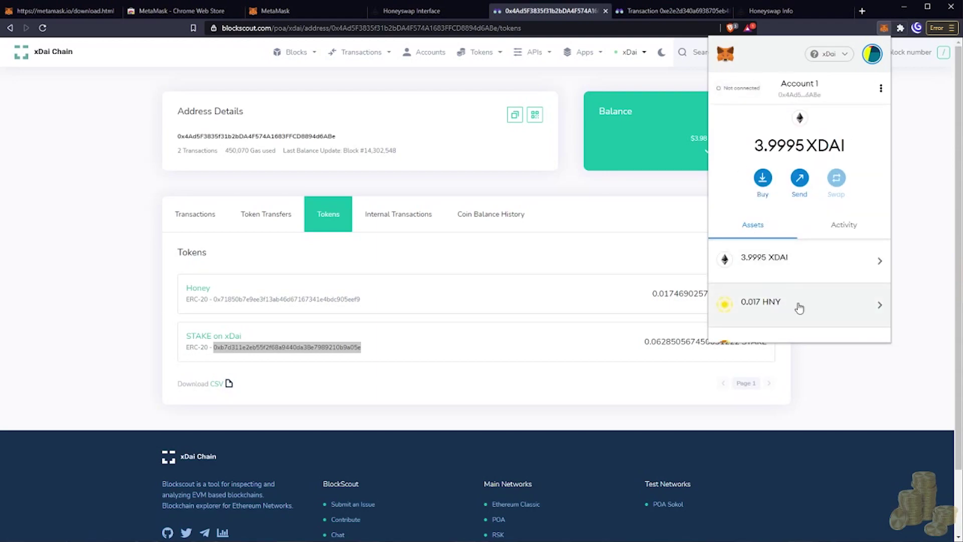
pyautogui.click(912, 184)
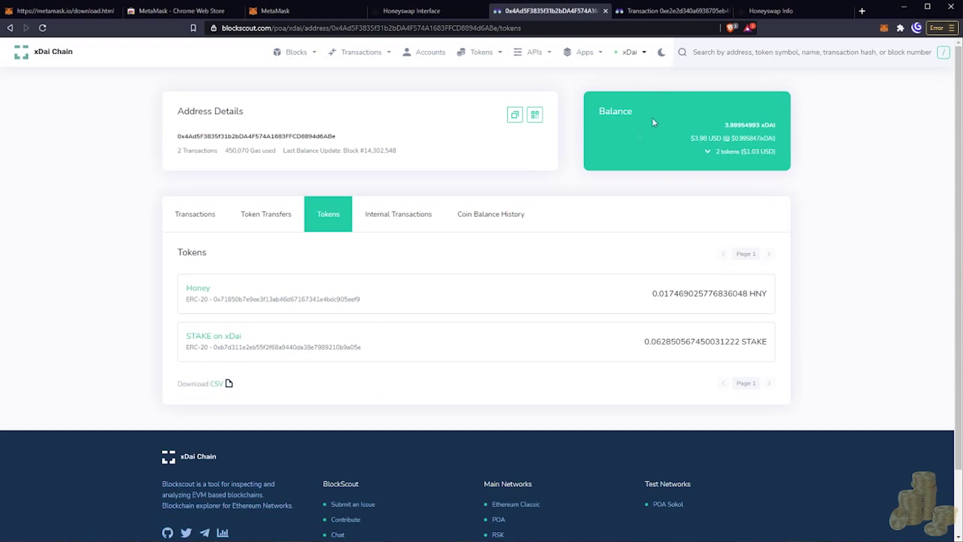
# Back on Honeyswap, close the account dialog and choose HNY as the receive token.
pyautogui.click(436, 12)
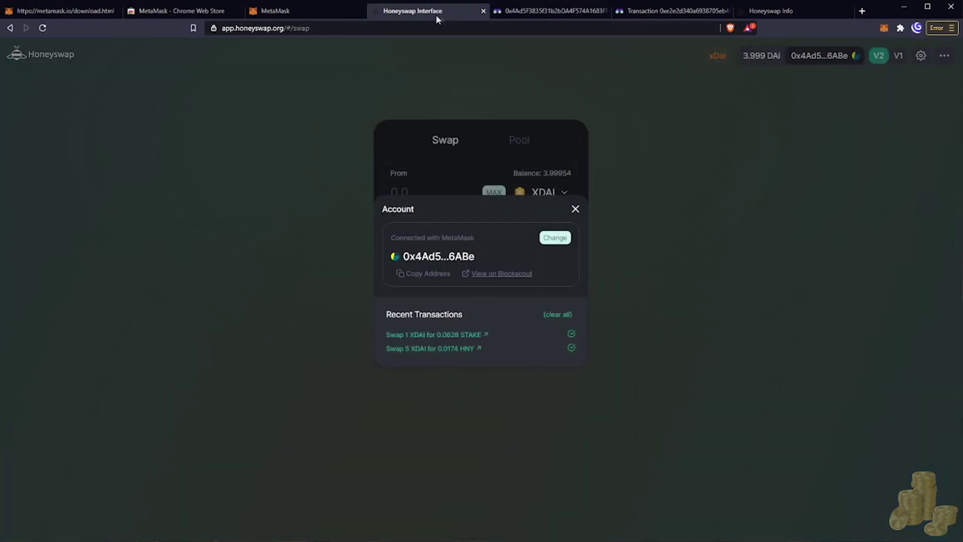
pyautogui.click(576, 208)
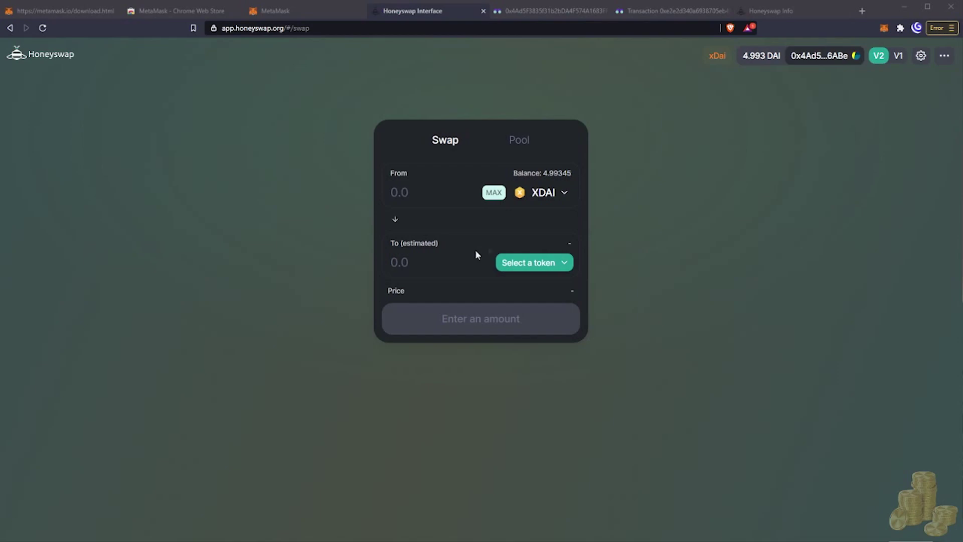
pyautogui.click(531, 272)
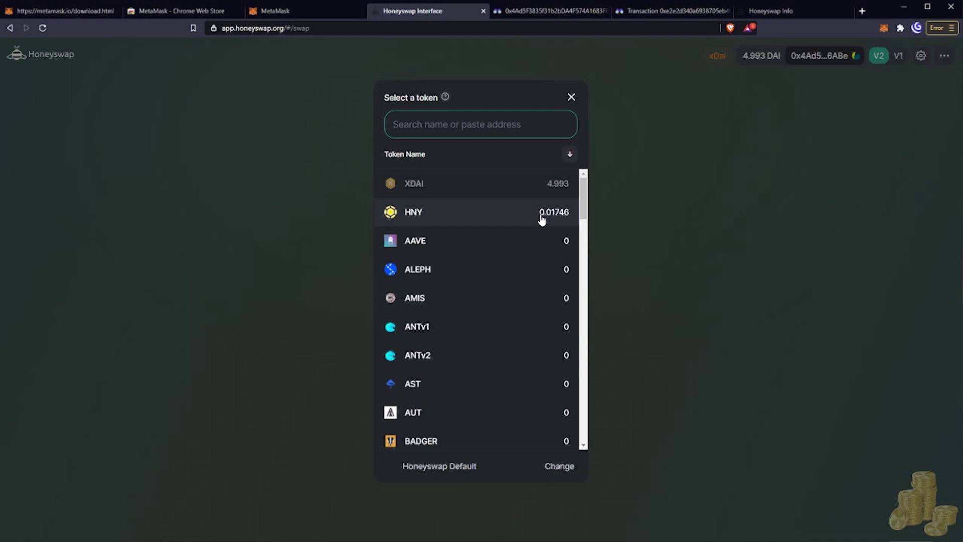
pyautogui.click(541, 219)
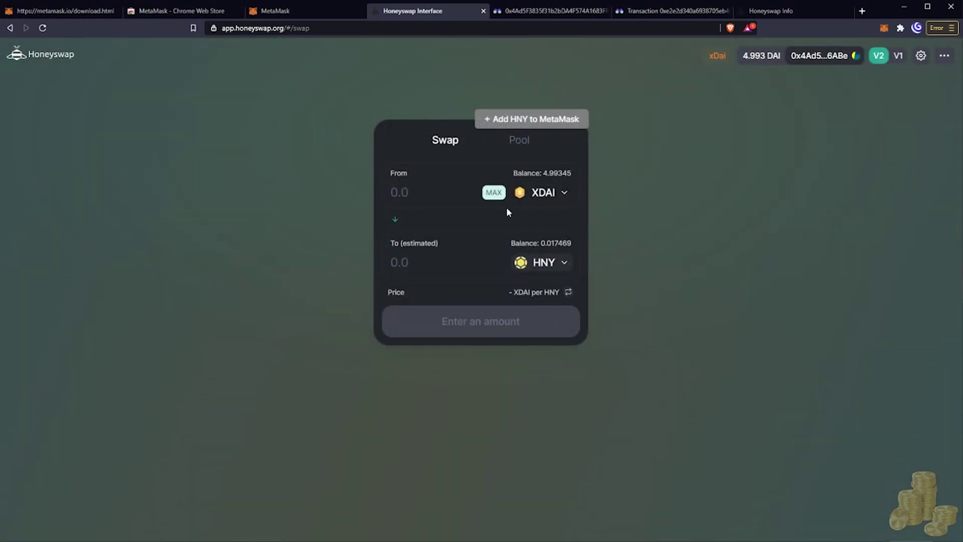
# Reverse the swap to sell the full 0.017469 HNY balance and approve HNY spending.
pyautogui.click(395, 224)
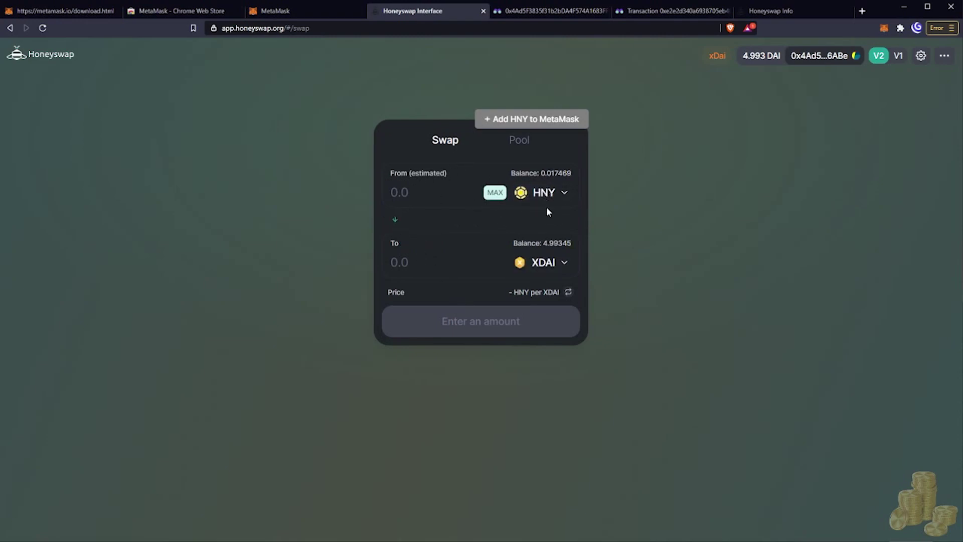
pyautogui.click(494, 195)
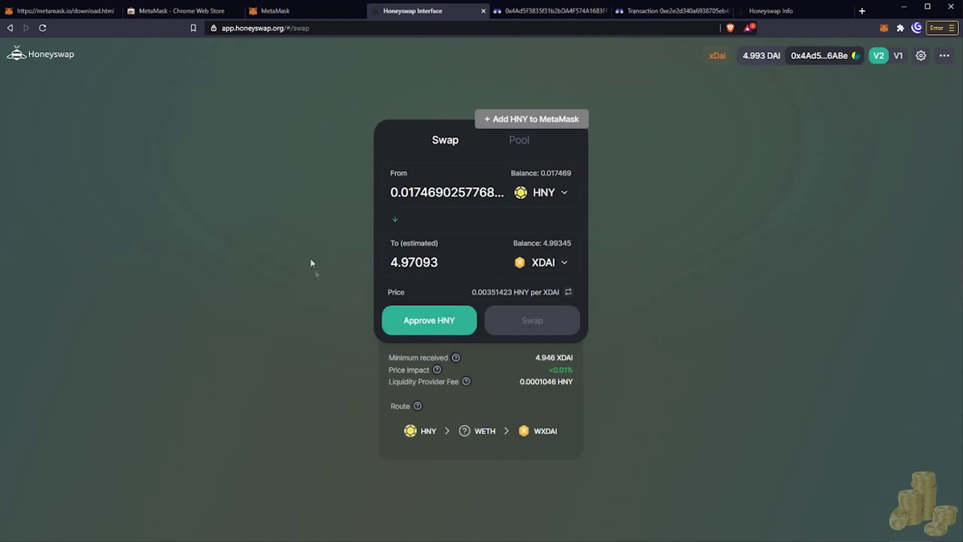
pyautogui.click(414, 330)
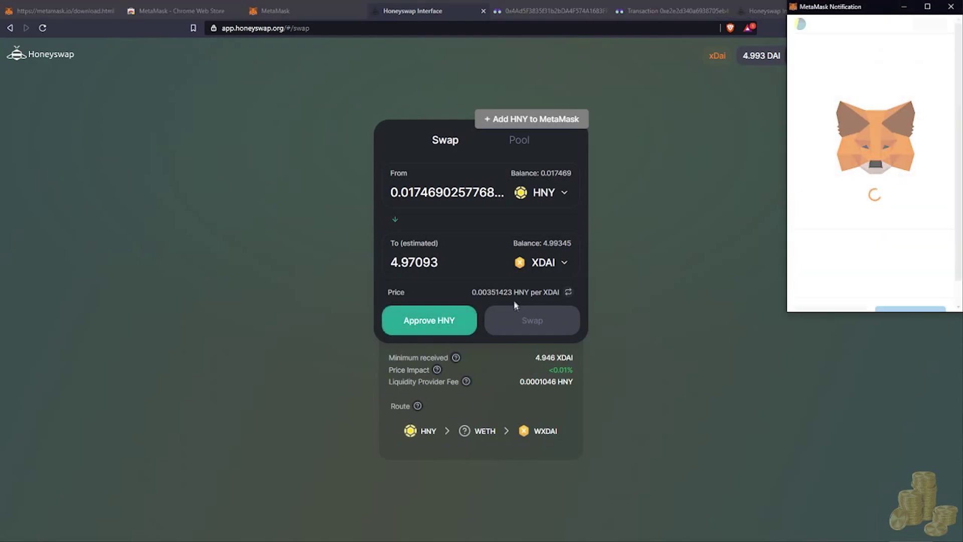
pyautogui.scroll(-1, 903, 251)
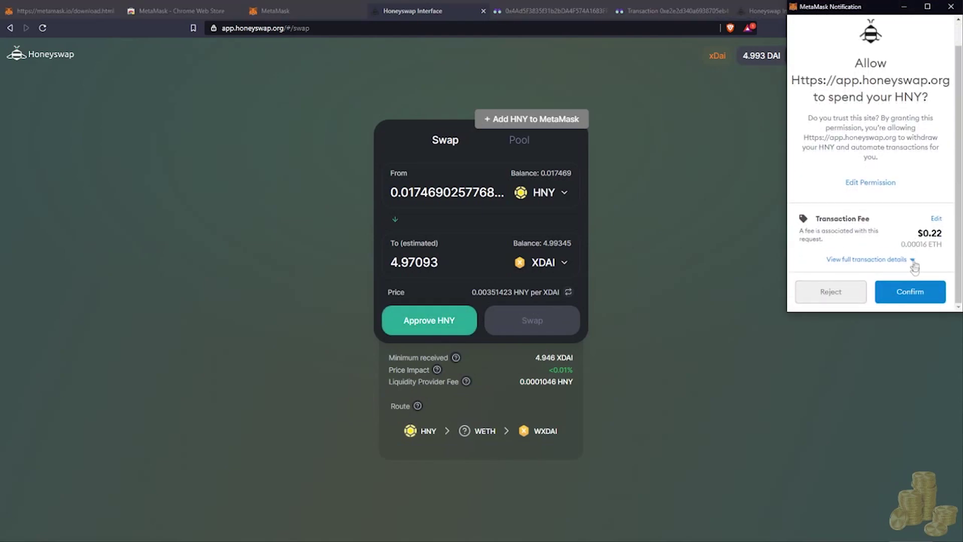
pyautogui.click(910, 293)
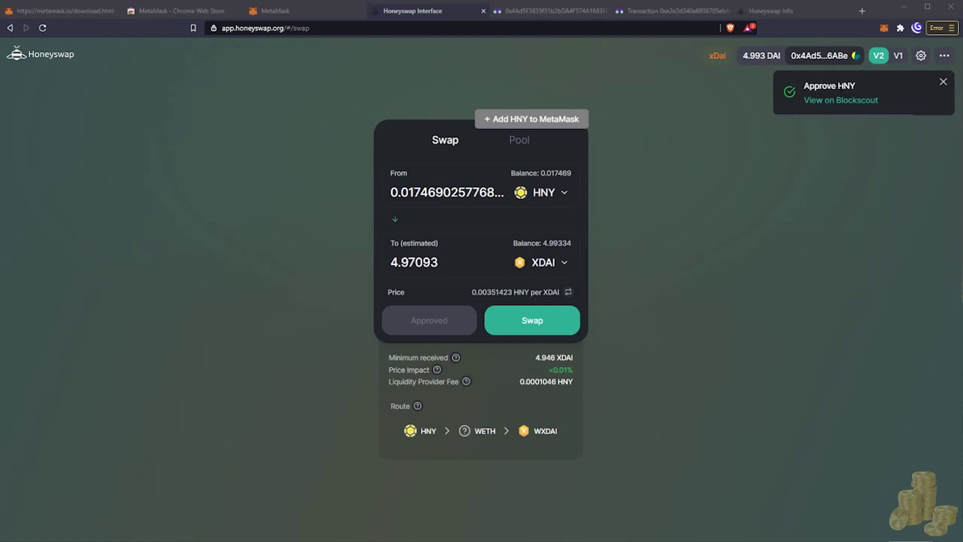
# Submit the swap of 0.017469 HNY for about 4.97093 XDAI, signing it in MetaMask.
pyautogui.click(556, 335)
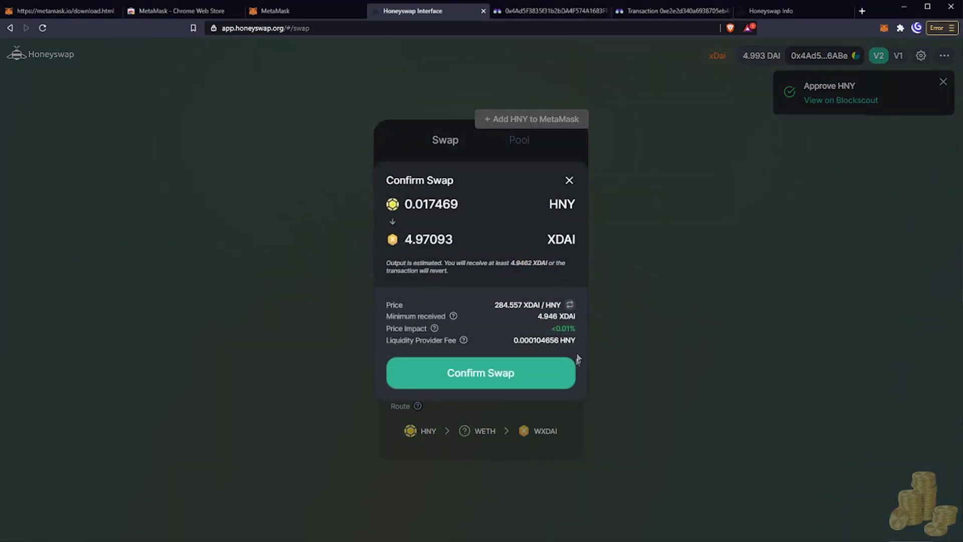
pyautogui.click(540, 378)
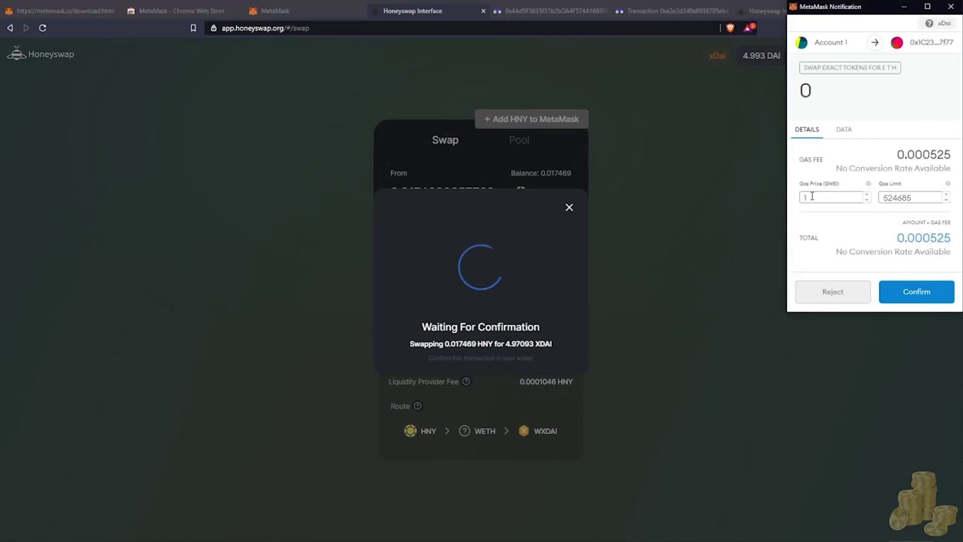
pyautogui.click(907, 294)
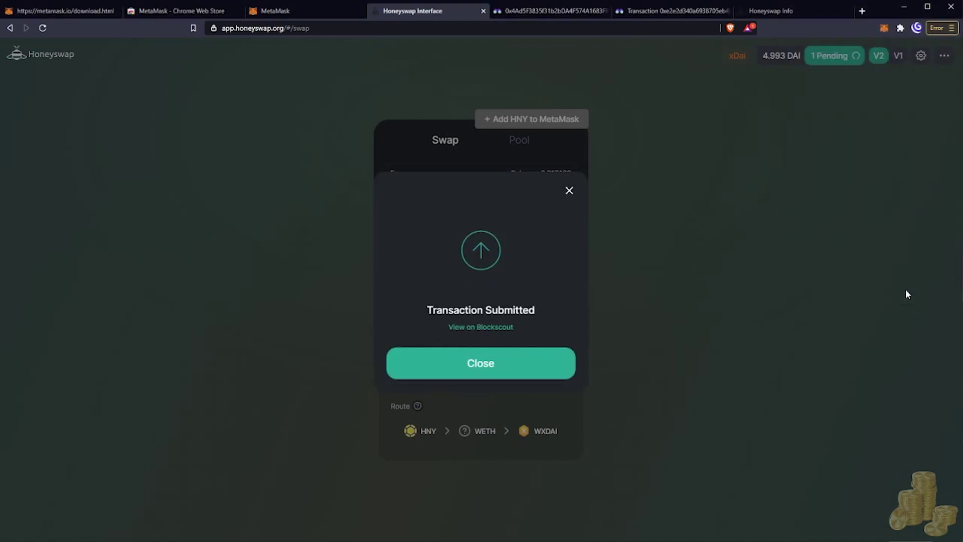
pyautogui.click(482, 370)
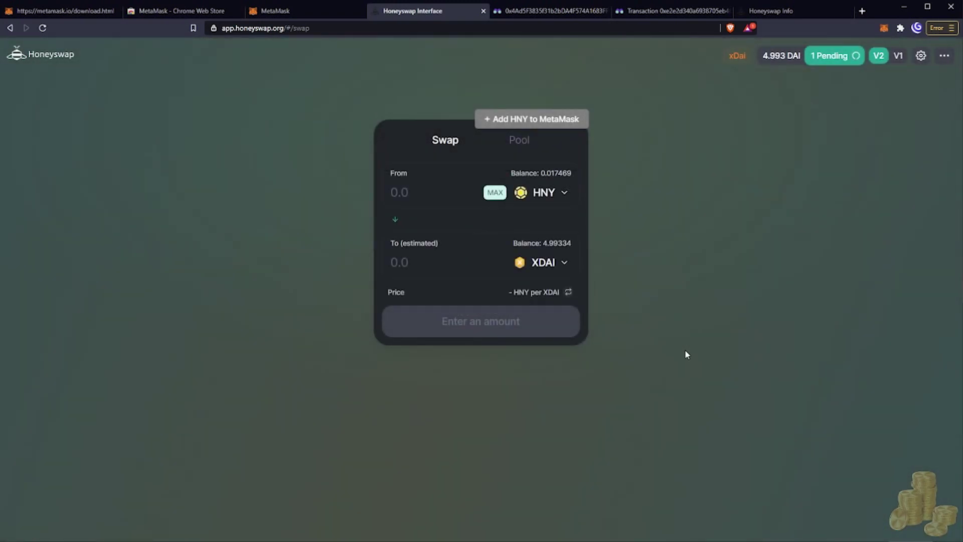